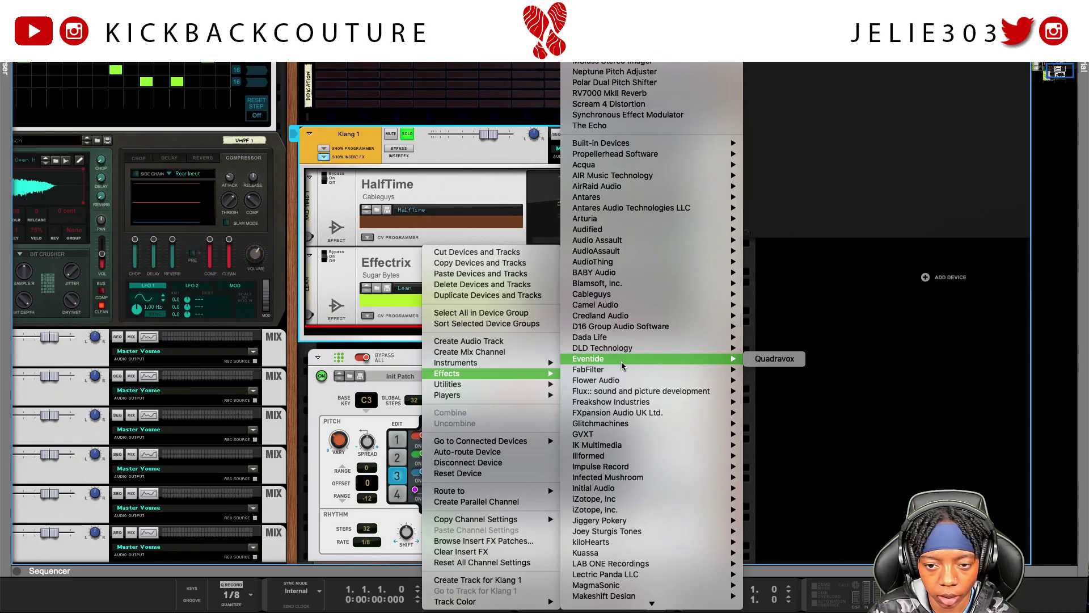
Step: Add iZotope VocalSynth 2 to the Klang 1 insert rack, below HalfTime and Effectrix
scroll(622, 366, down, 10)
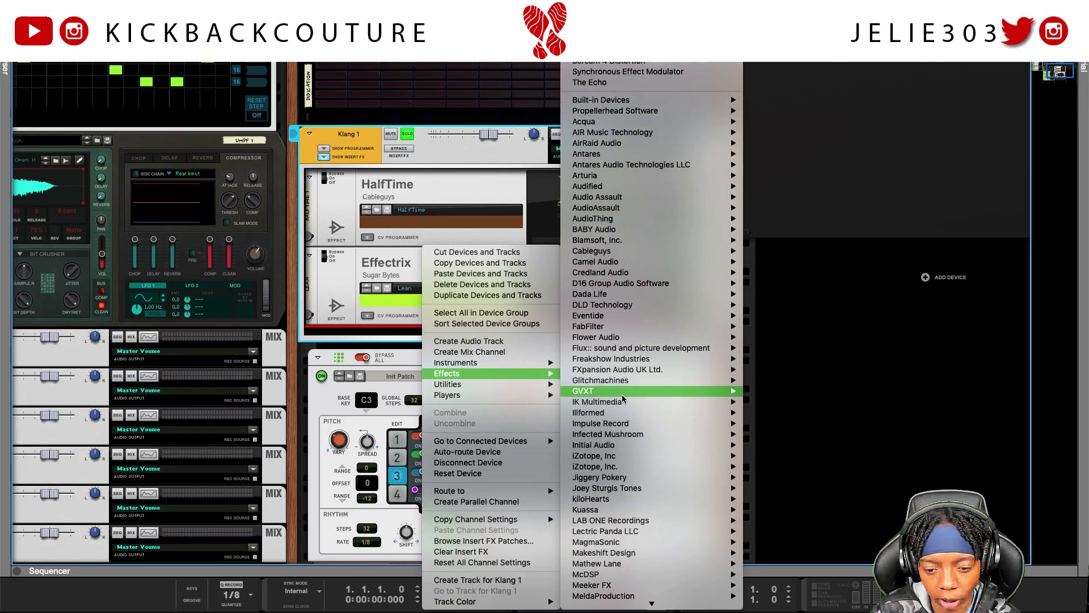
scroll(617, 431, down, 9)
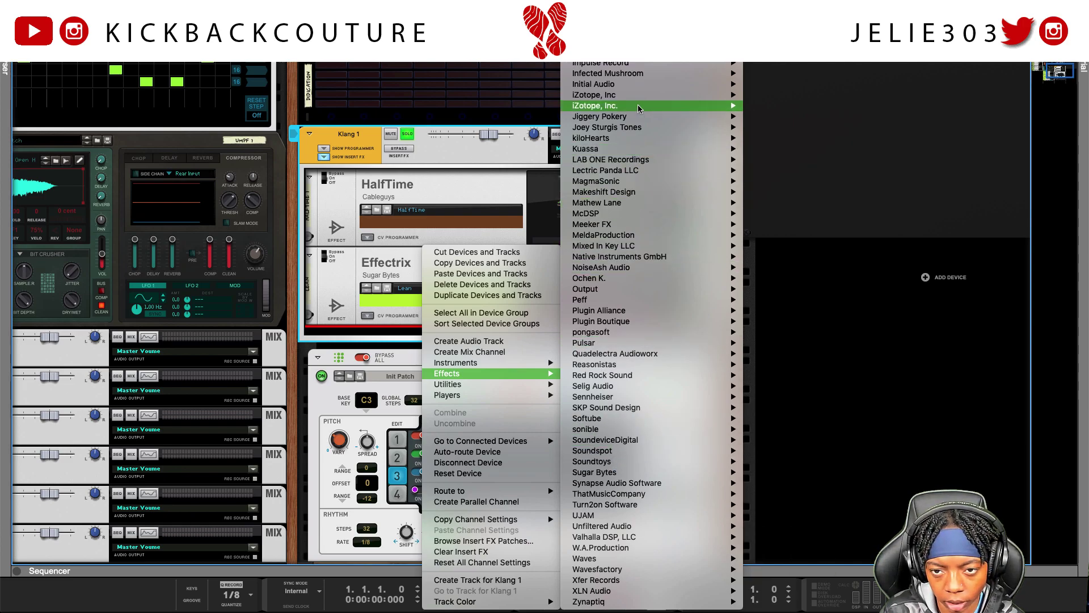
mouse_move(644, 108)
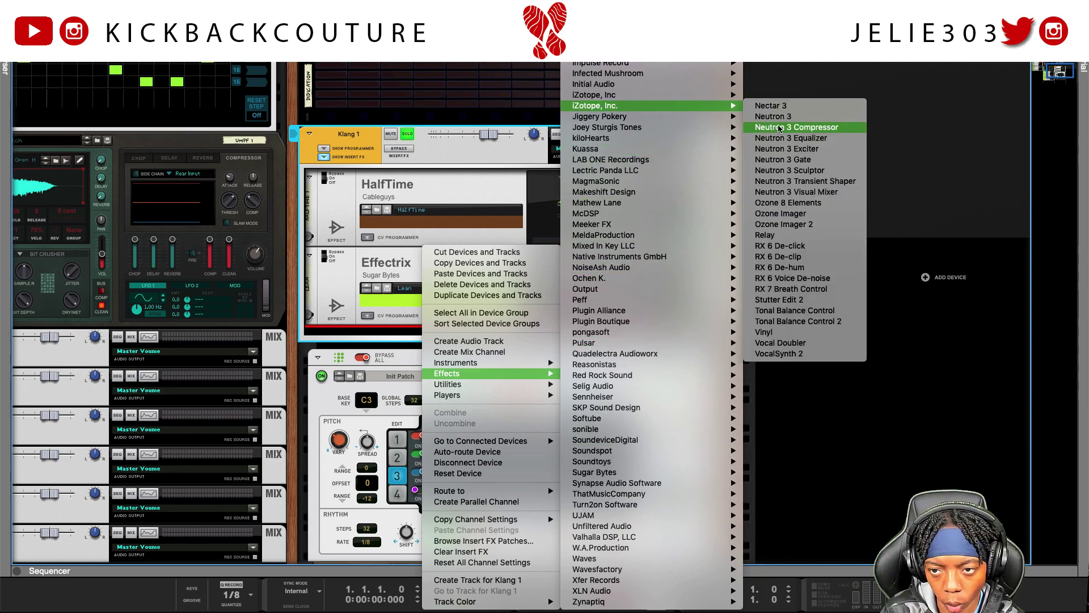
click(788, 354)
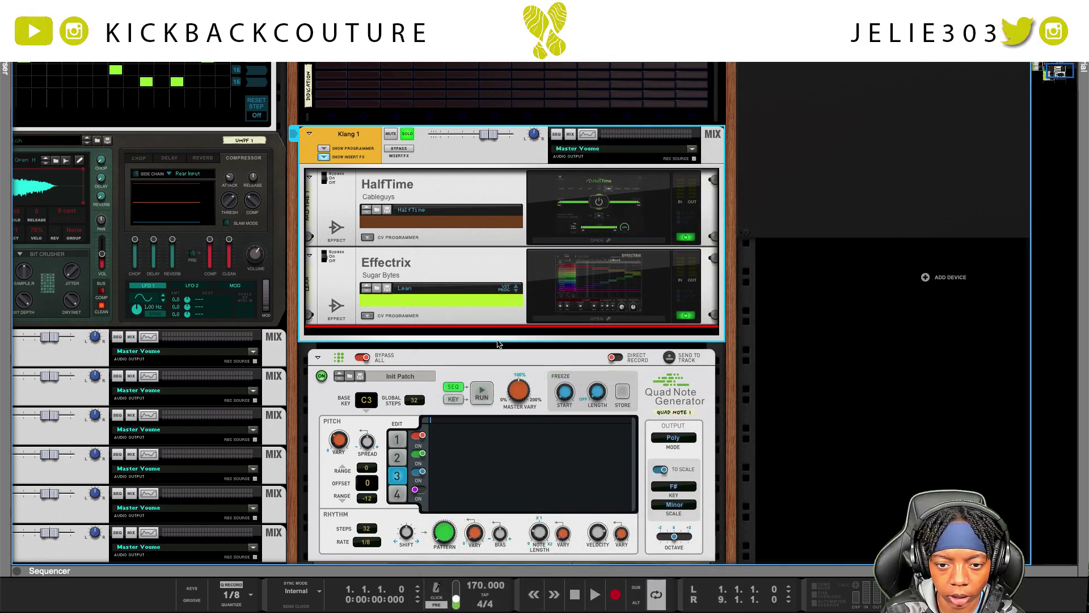
Step: Add iZotope Stutter Edit 2 to the insert rack below VocalSynth 2
right_click(492, 406)
mouse_move(527, 378)
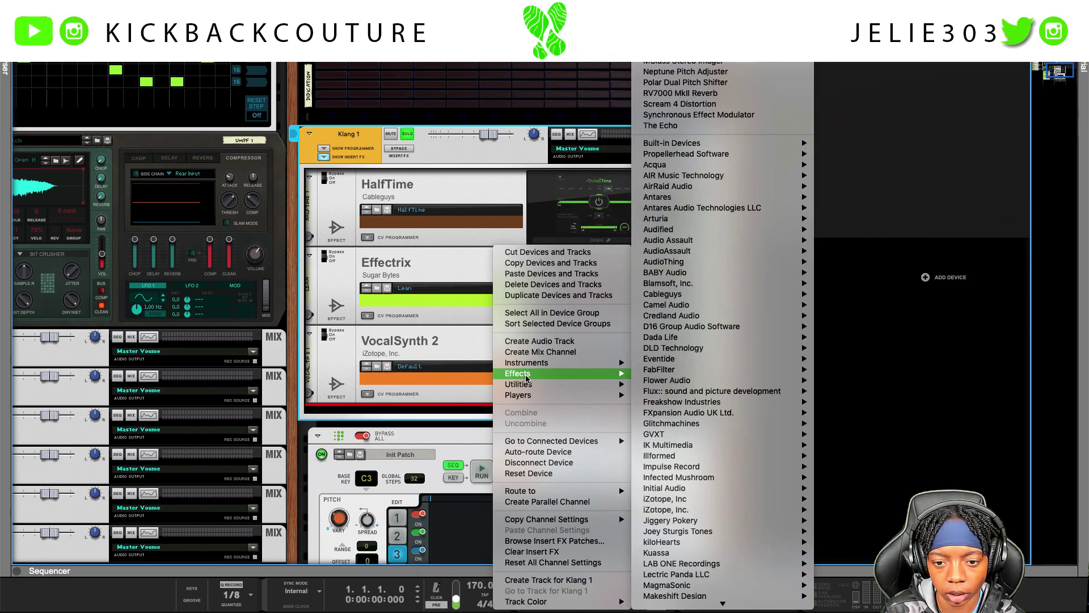
scroll(675, 397, down, 3)
mouse_move(677, 413)
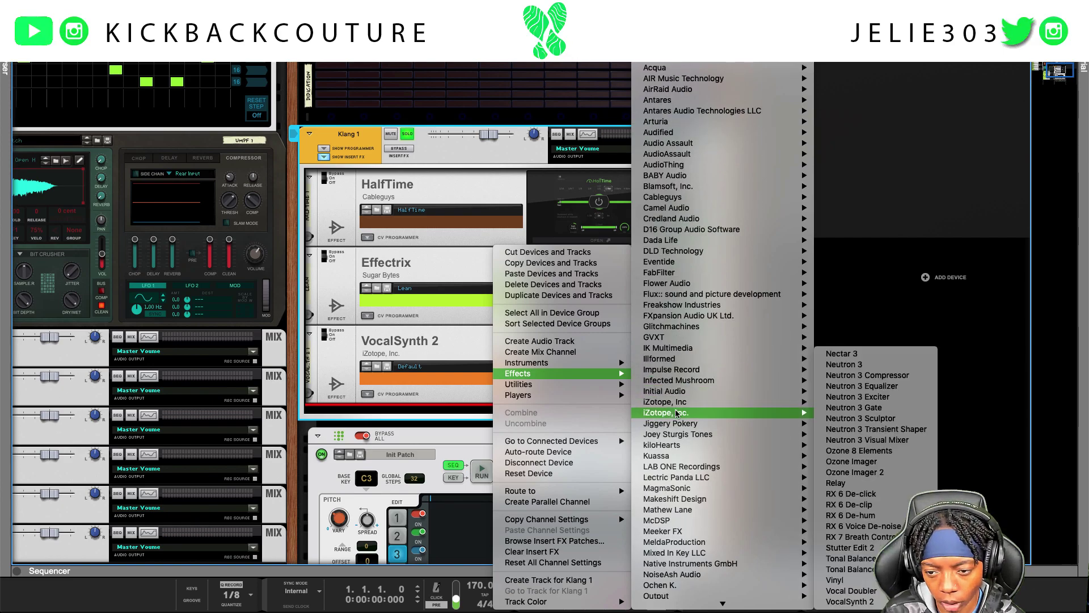
click(850, 547)
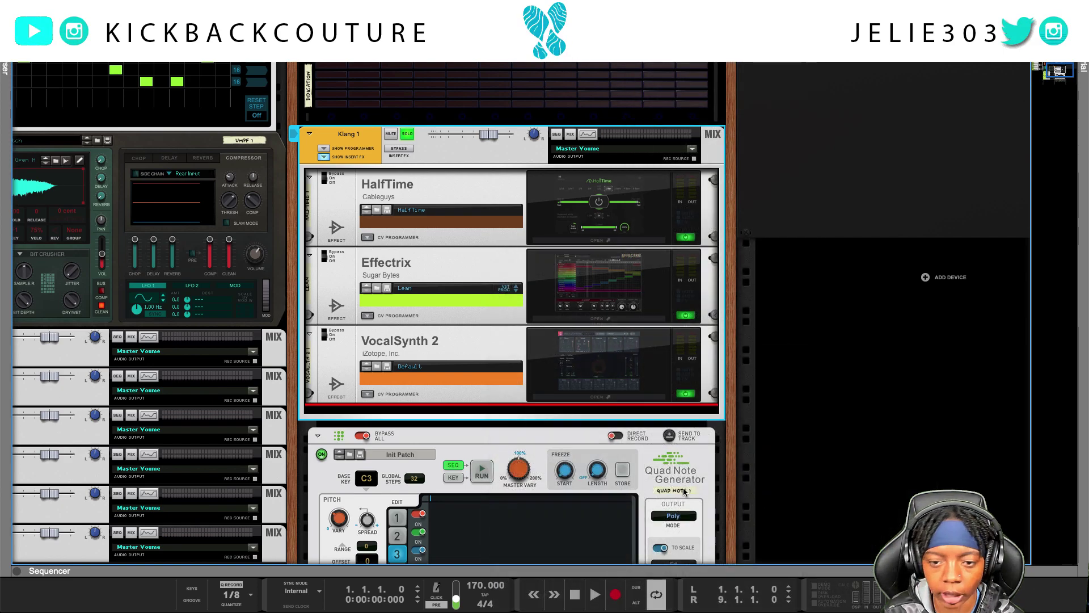
Step: Add Sugar Bytes Artillery2 to the insert rack below Stutter Edit 2
scroll(546, 375, down, 2)
right_click(546, 375)
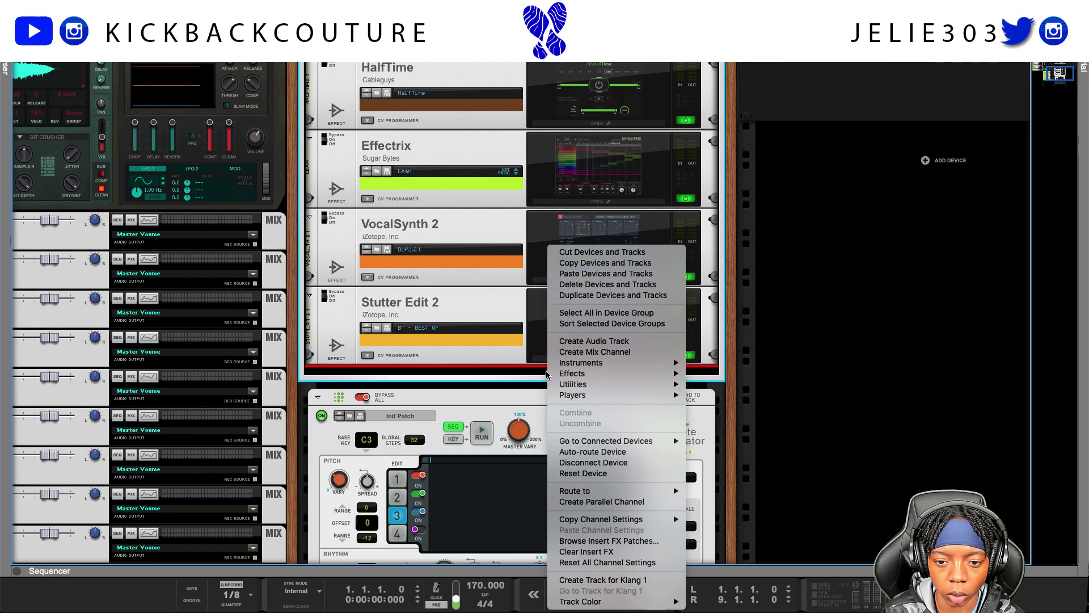
mouse_move(593, 375)
scroll(727, 434, down, 3)
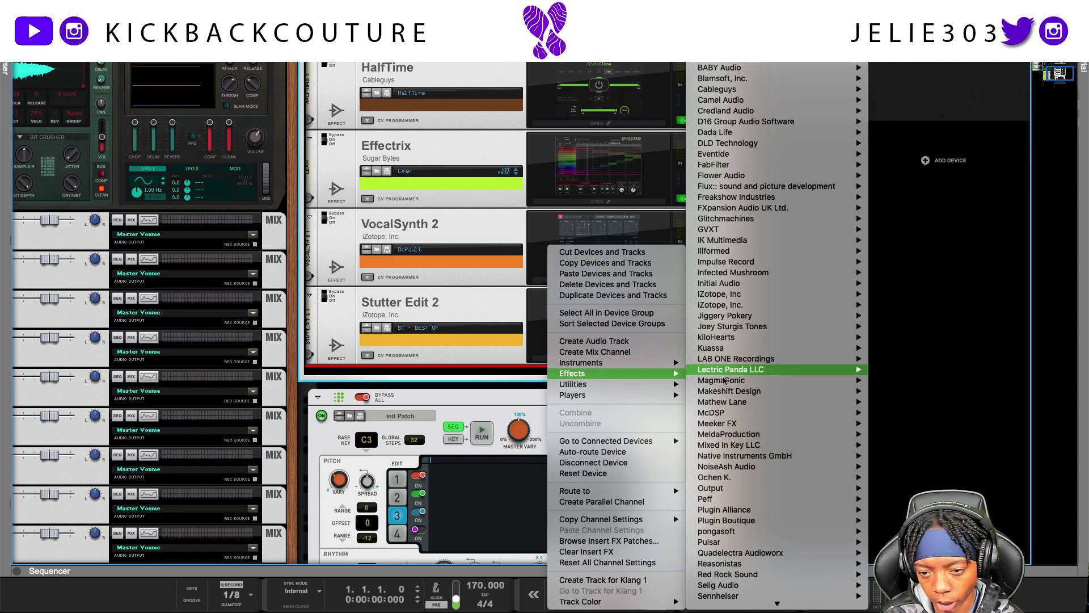
scroll(727, 340, down, 3)
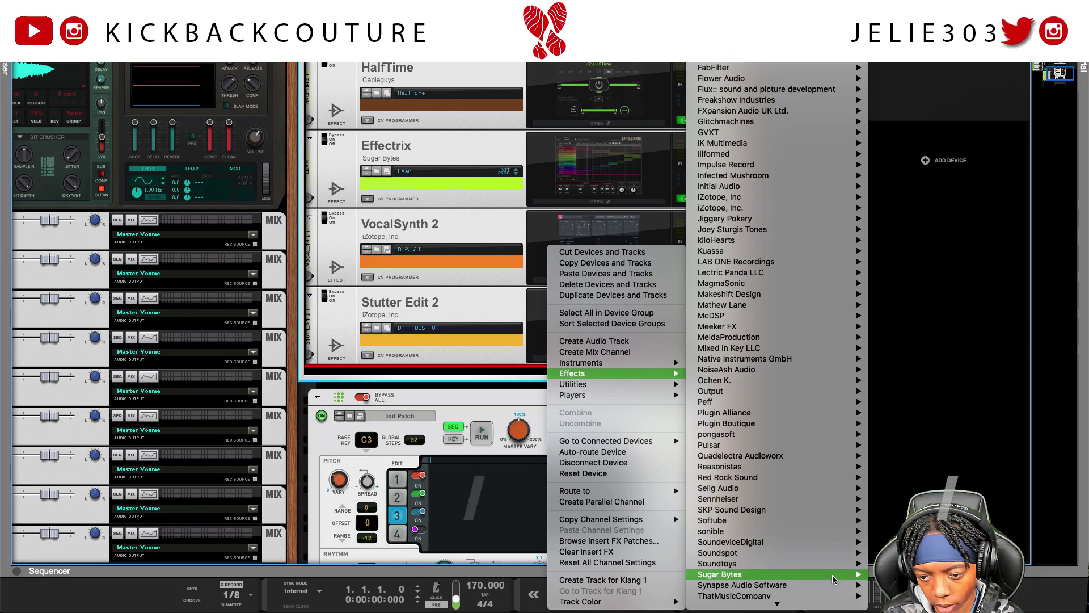
mouse_move(834, 578)
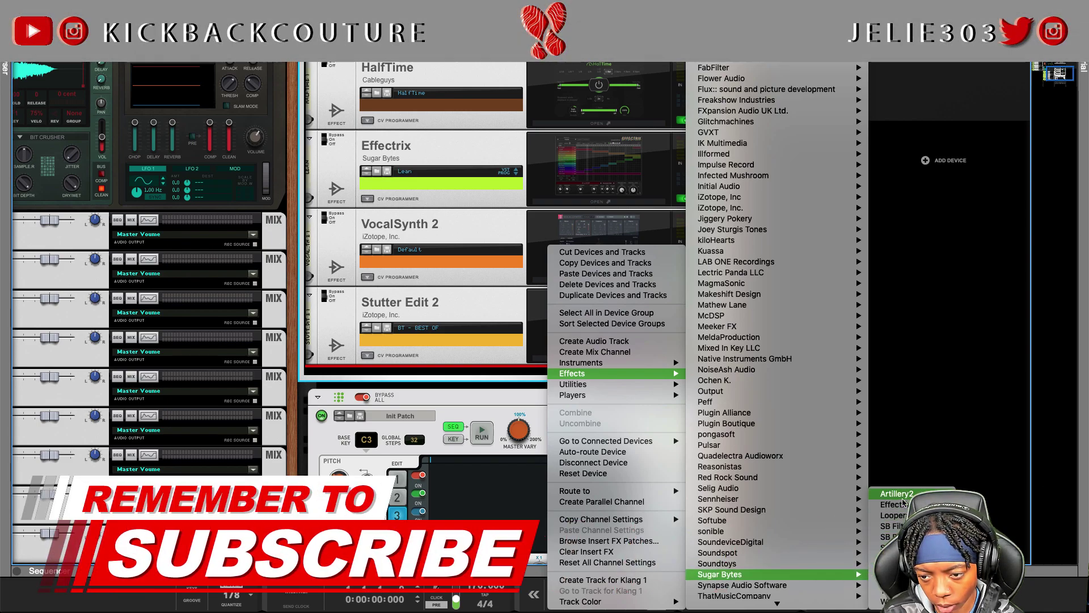
click(903, 497)
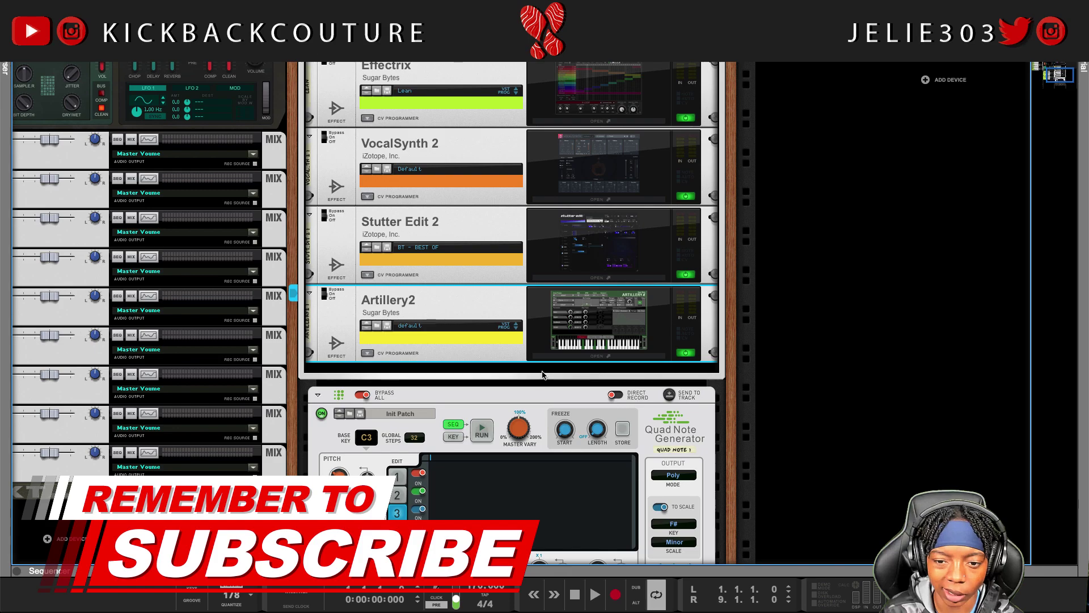
Step: Add Waves OVox Stereo to the bottom of the insert rack
right_click(543, 375)
scroll(732, 440, down, 2)
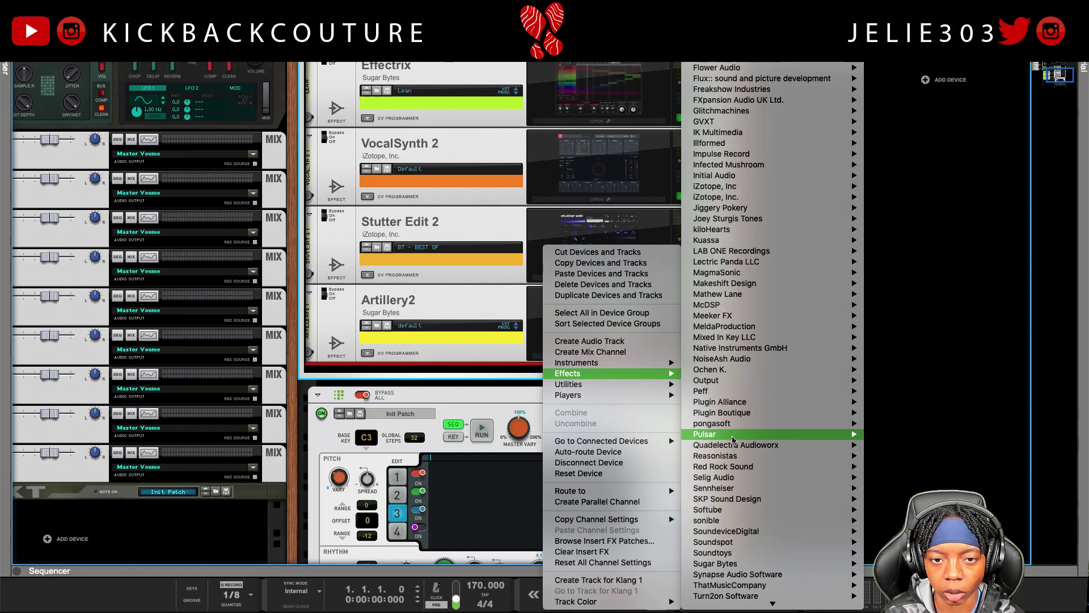
scroll(732, 439, down, 5)
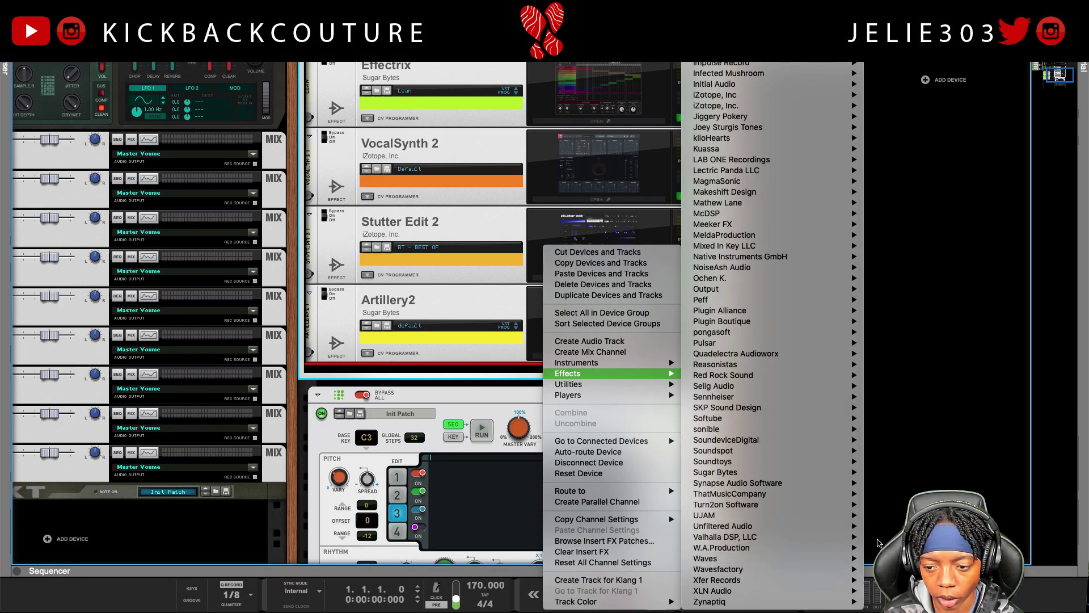
mouse_move(813, 560)
scroll(941, 284, down, 10)
scroll(936, 284, down, 10)
scroll(920, 507, down, 15)
click(896, 528)
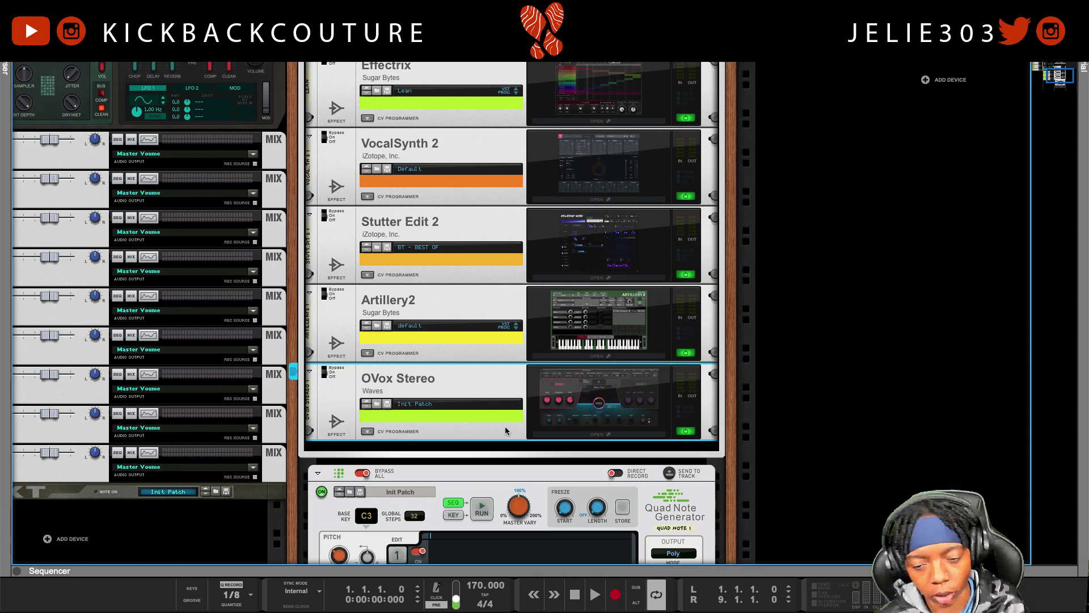
Step: Switch off OVox Stereo, Artillery2 and VocalSynth 2, leaving Stutter Edit 2 on
click(685, 430)
click(686, 352)
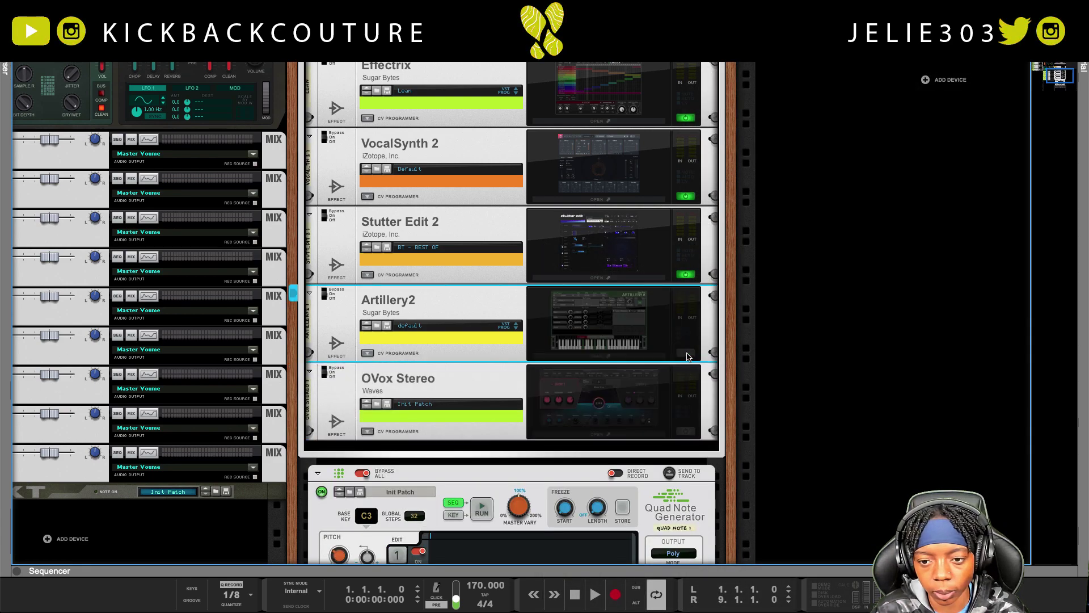
click(683, 281)
click(686, 274)
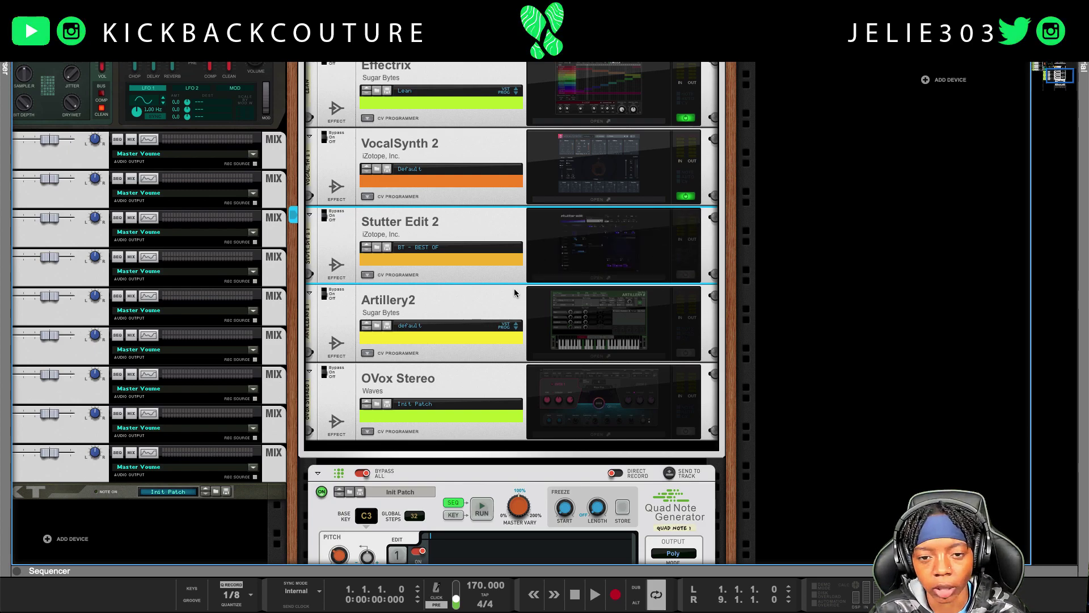
click(682, 198)
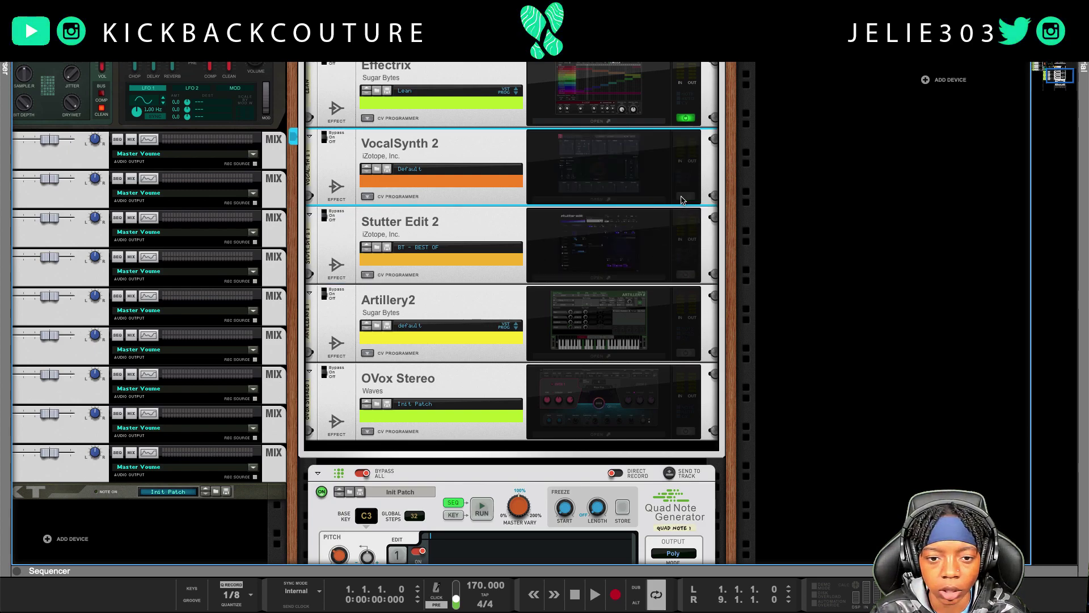
click(685, 275)
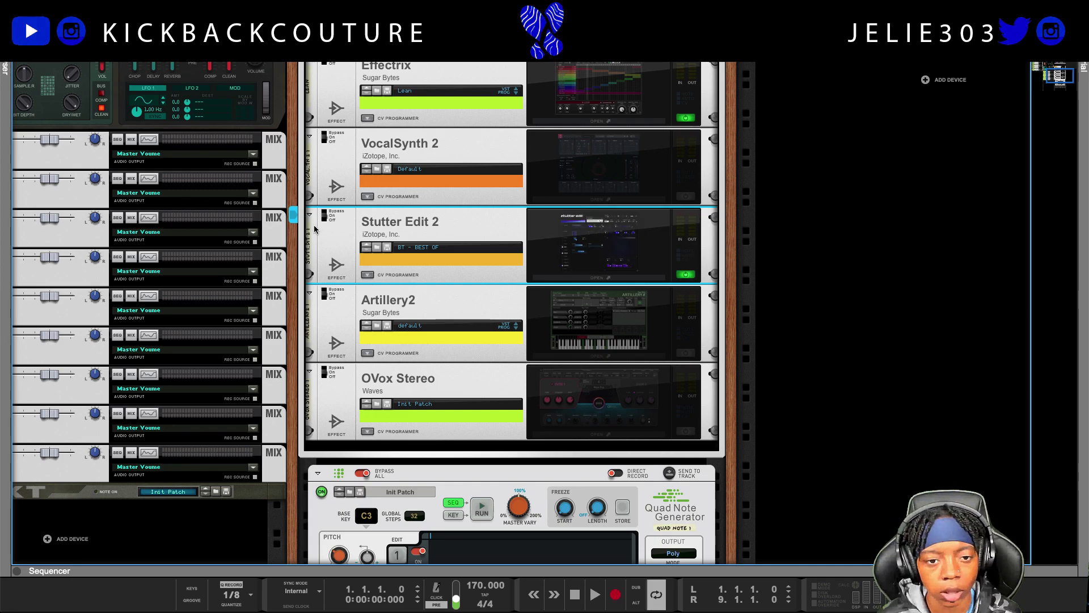
Step: Start playback and open the Stutter Edit 2 plugin window
scroll(301, 227, up, 3)
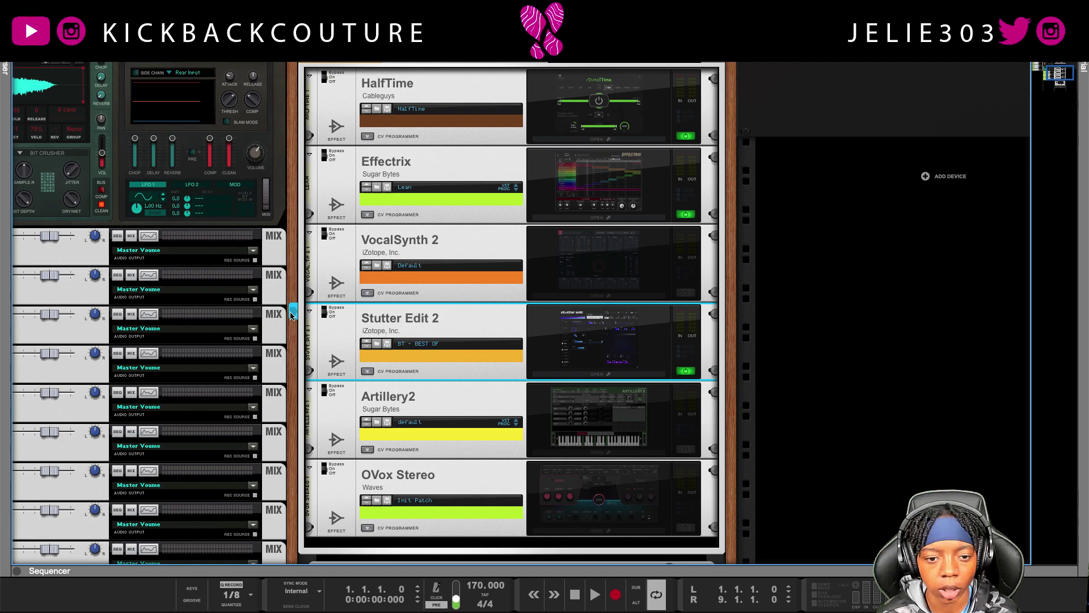
key(space)
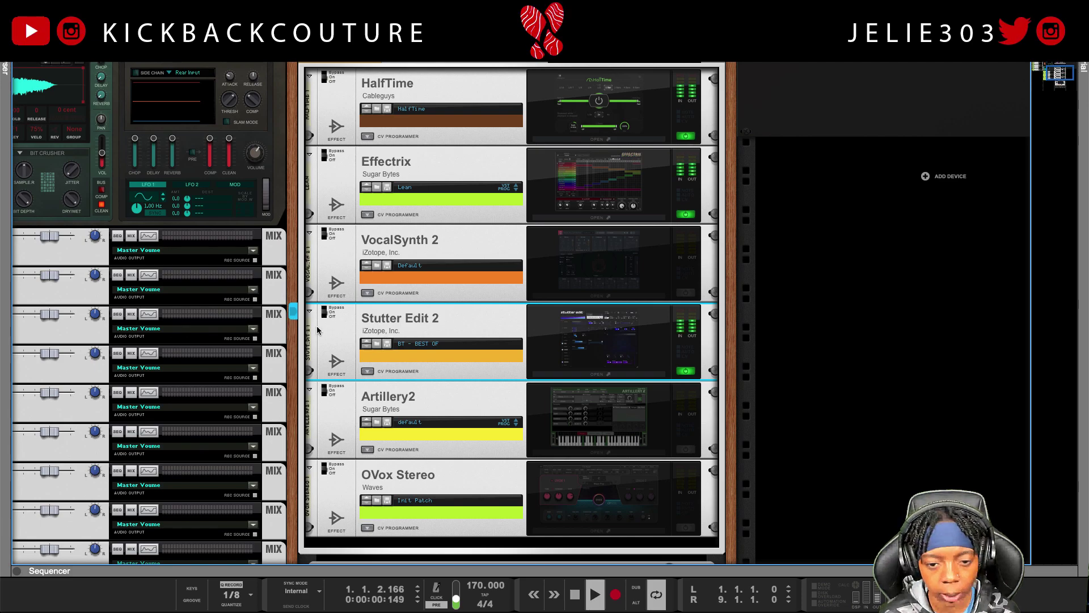
scroll(340, 340, down, 6)
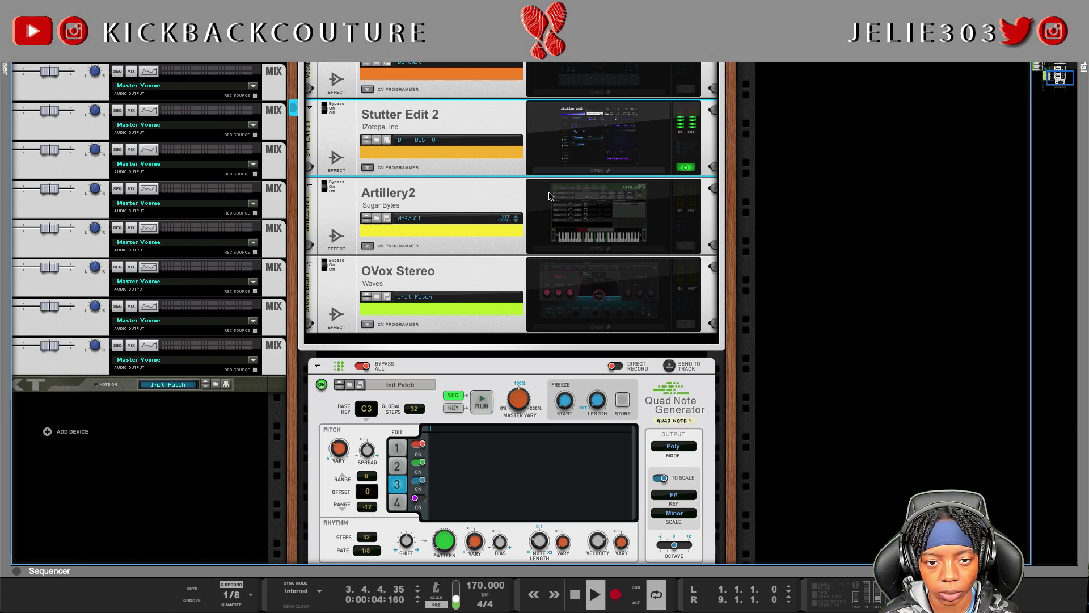
click(539, 170)
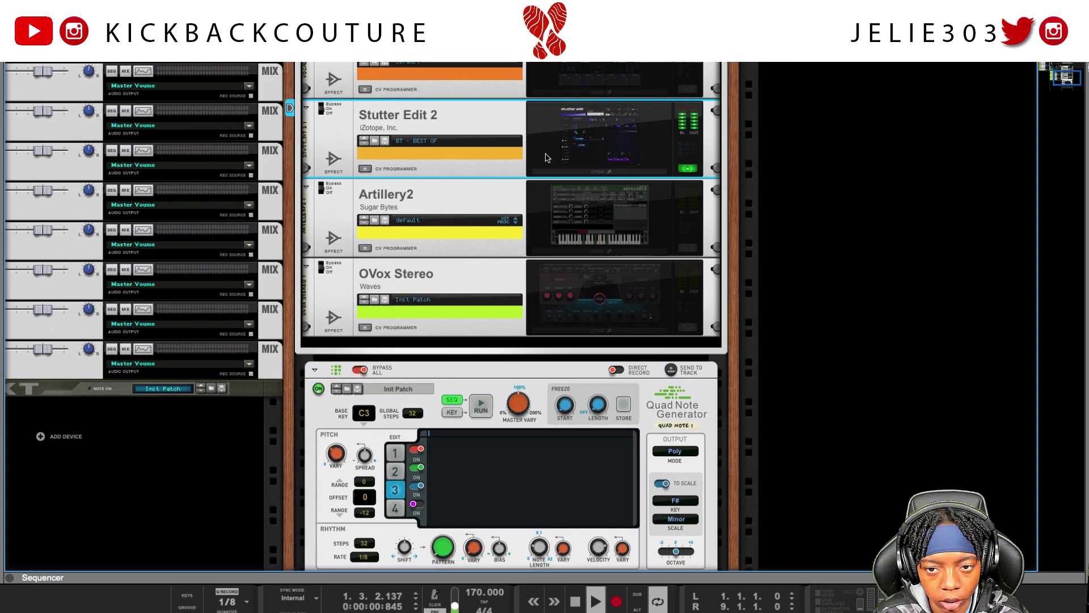
click(663, 263)
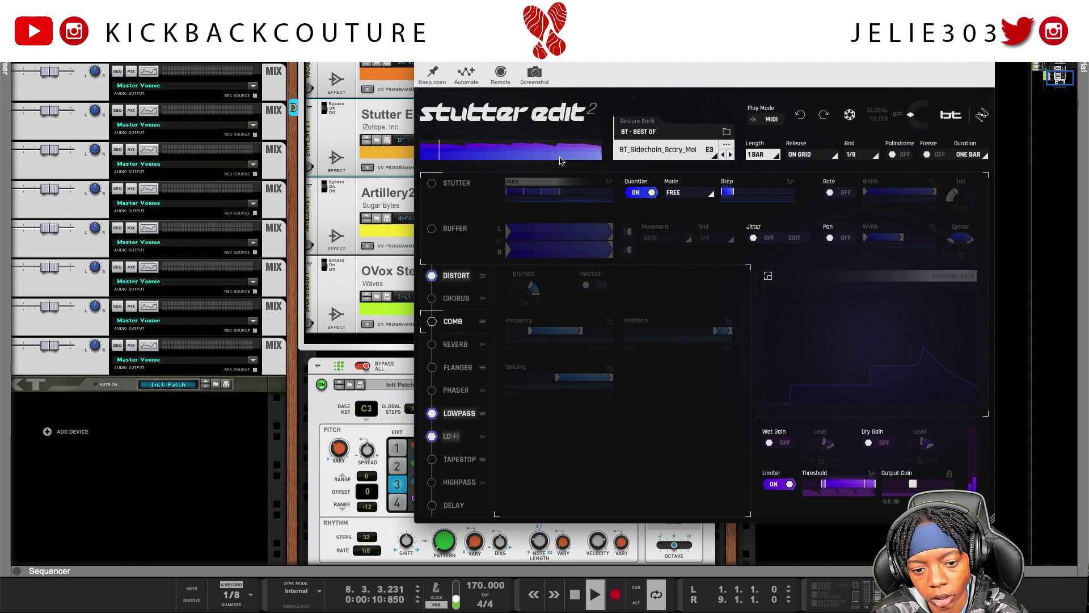
Step: Stop playback, move the Stutter Edit 2 window aside and view its Play Mode MIDI setup guide
key(space)
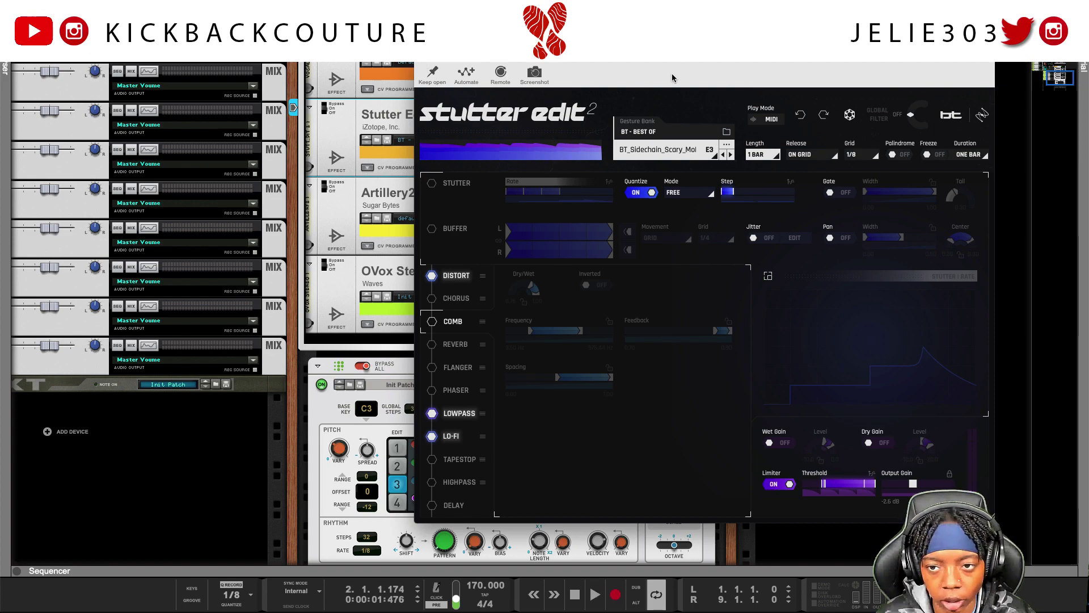
drag(689, 61, 544, 57)
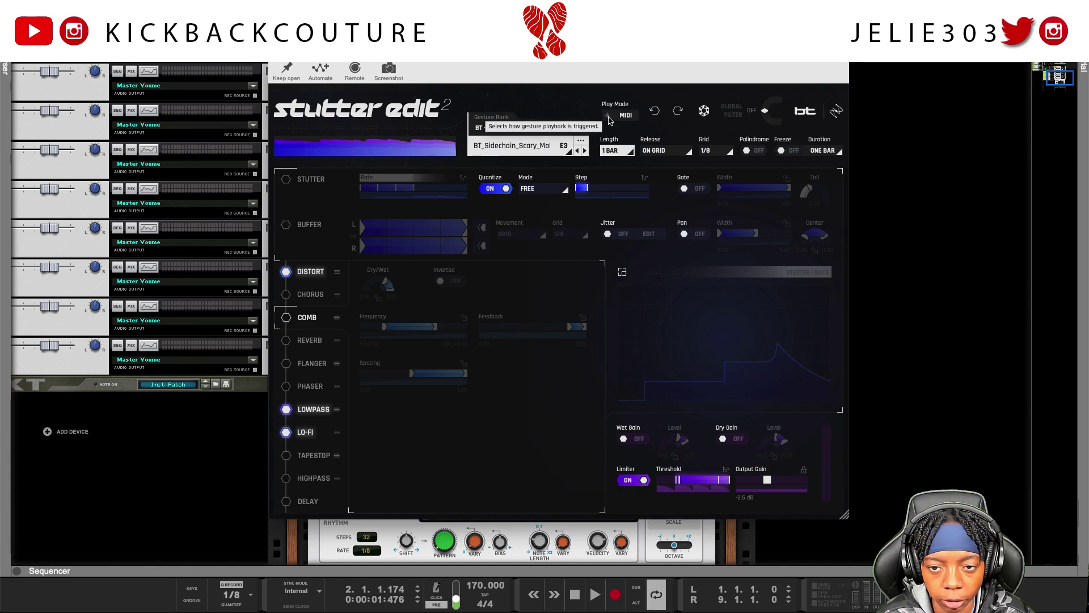
click(622, 117)
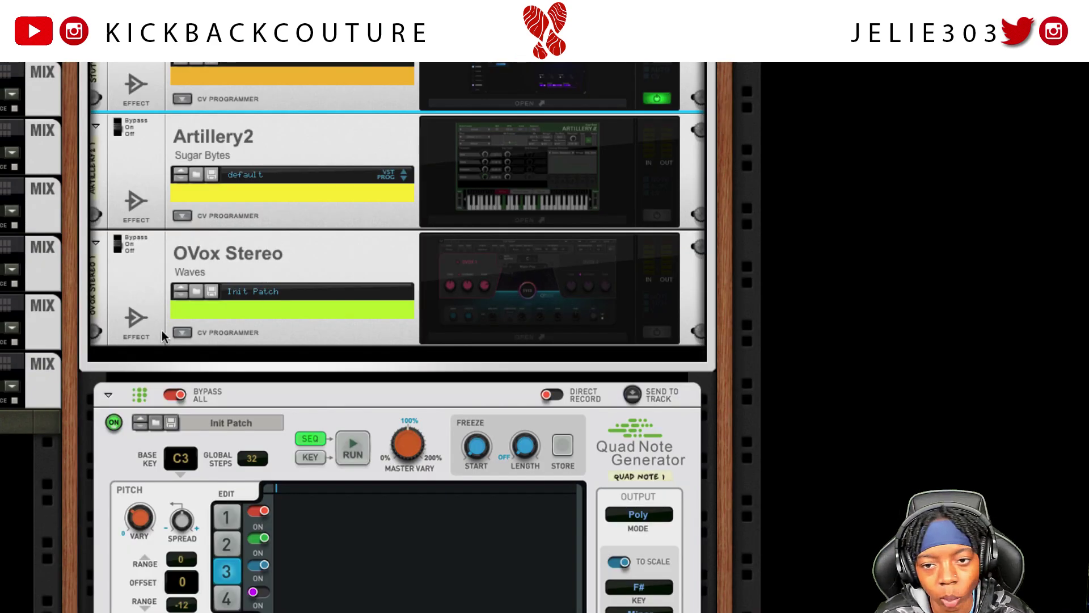
scroll(163, 336, up, 1)
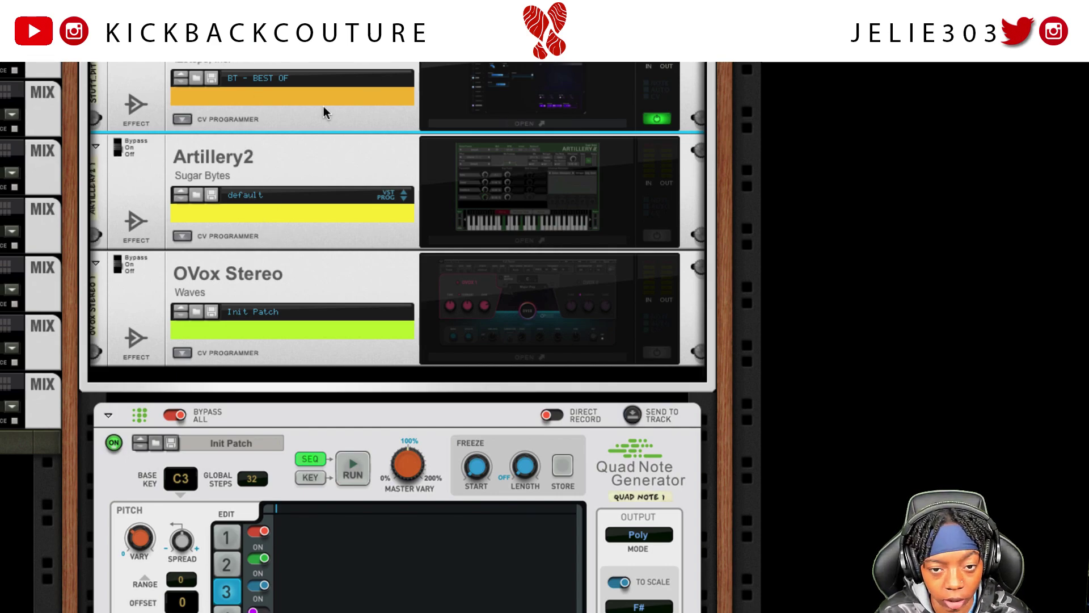
Step: Open Preferences on the Sync page and list the input choices for External Control Bus A
key(super+comma)
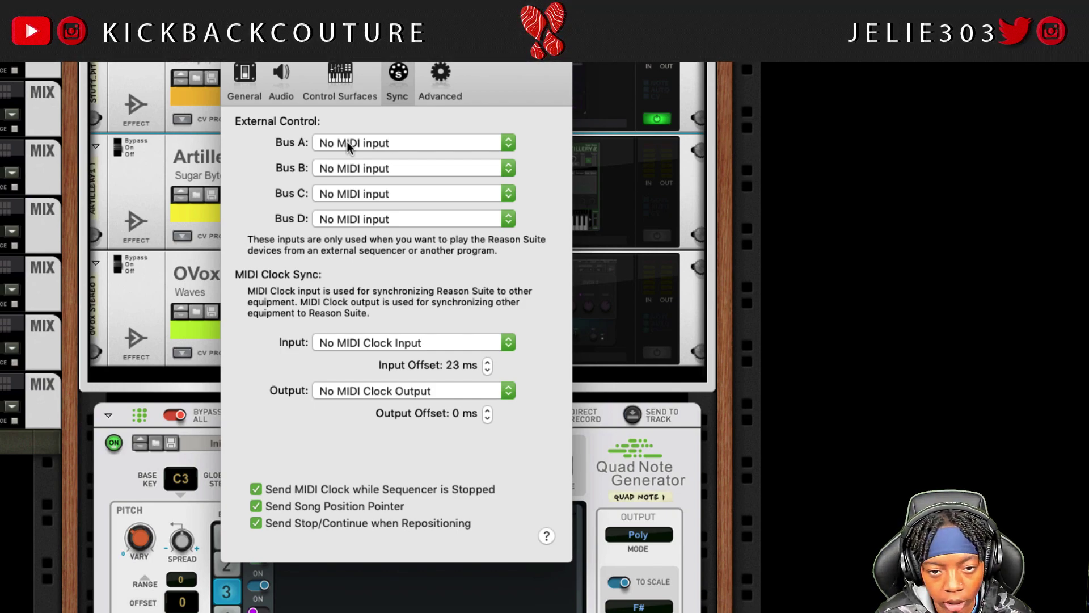
click(233, 79)
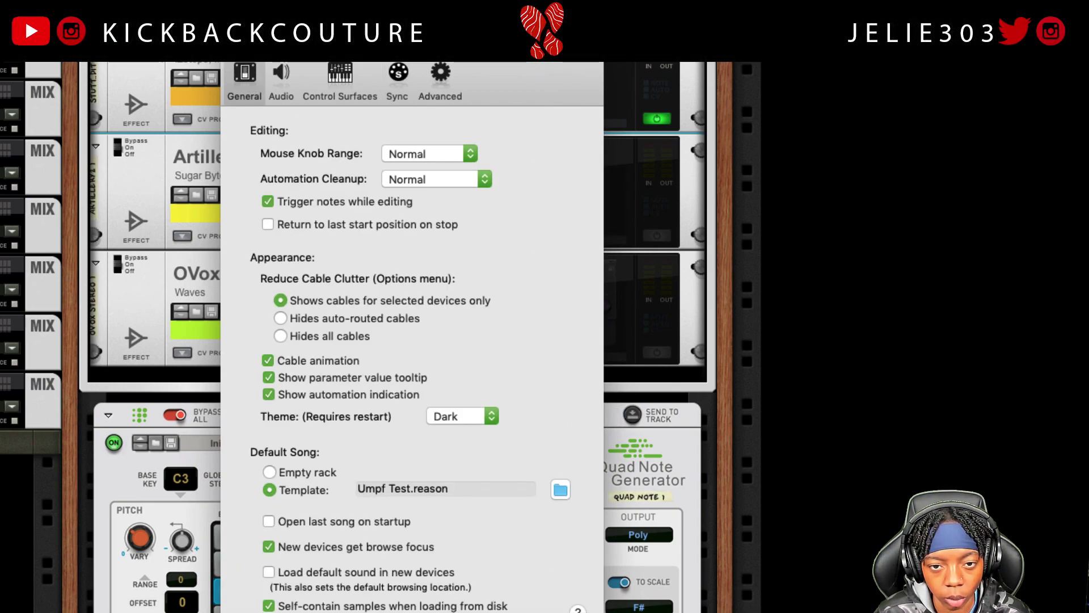
click(340, 80)
click(441, 79)
click(387, 78)
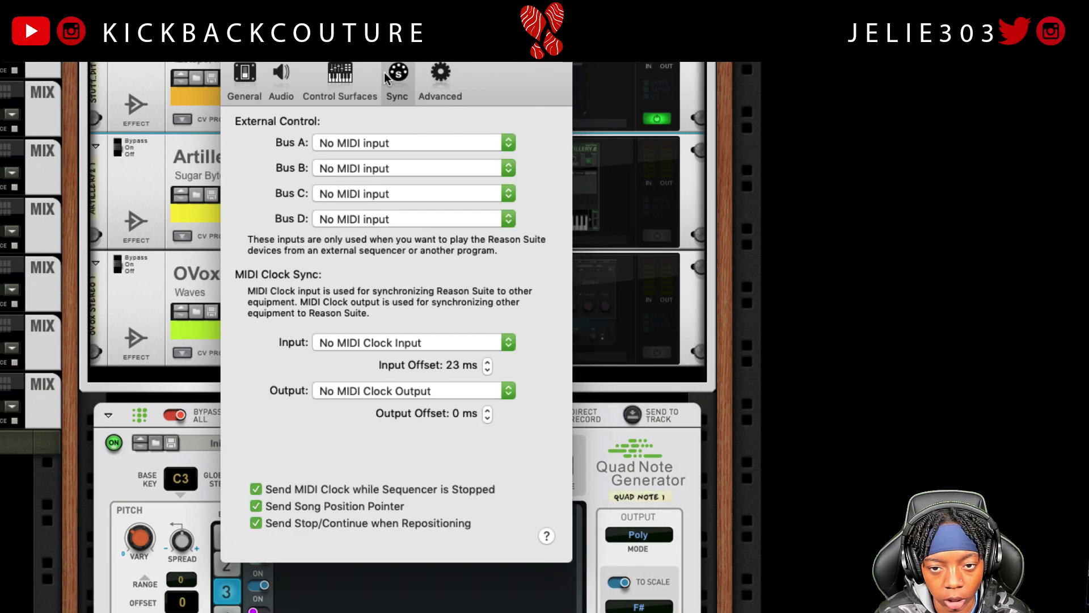
click(379, 143)
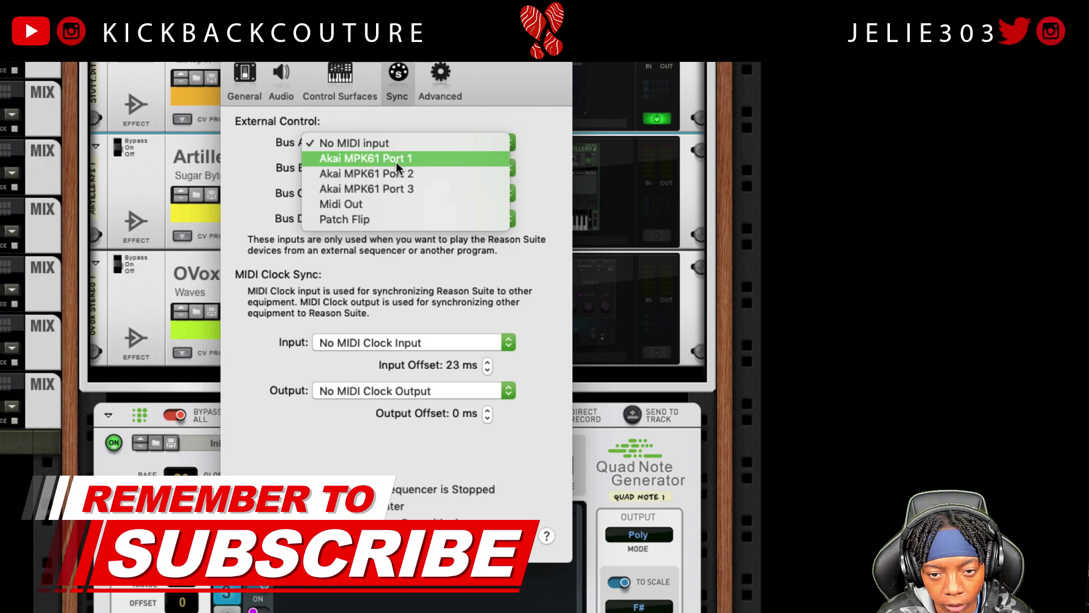
Step: Set External Control Bus A to Akai MPK61 Port 1 and close Preferences
click(398, 163)
key(super+w)
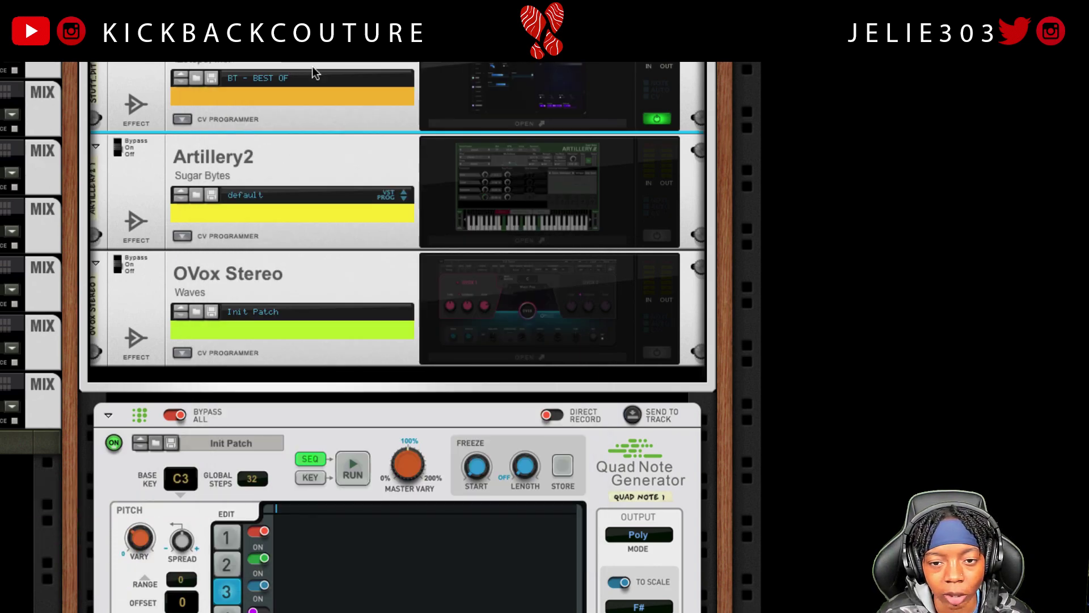
scroll(635, 239, up, 15)
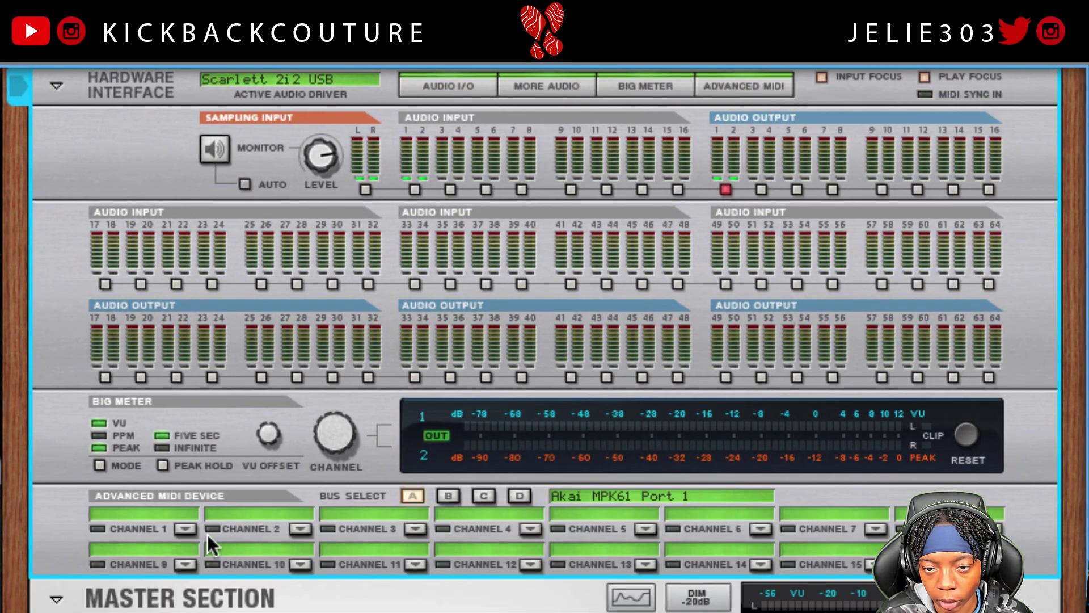
Step: Route advanced MIDI Channel 1 to Klang 1 > Stutter Edit 2
click(187, 529)
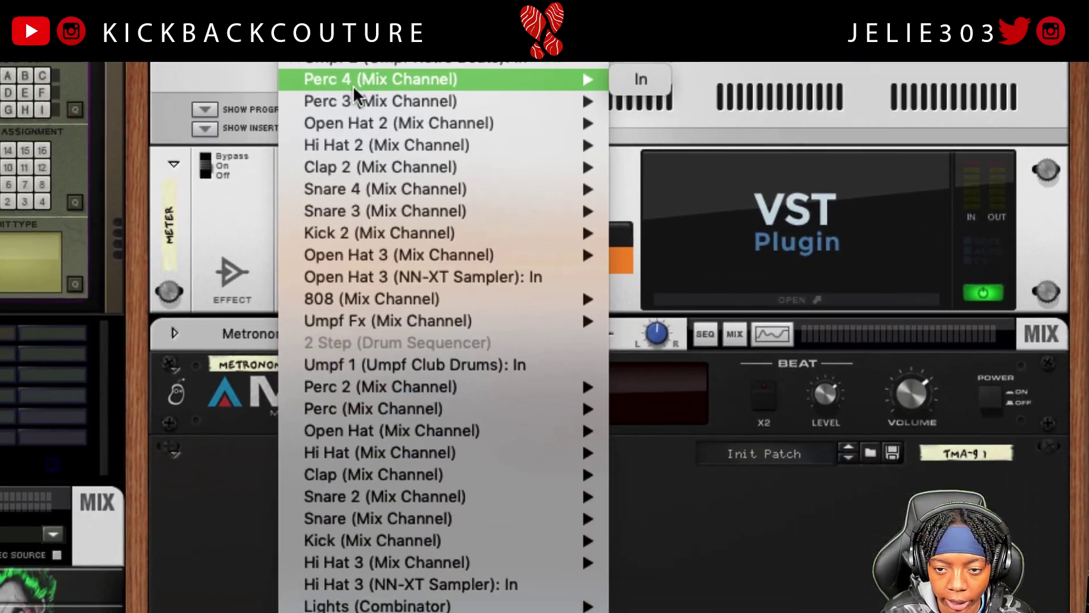
scroll(448, 113, down, 3)
mouse_move(445, 130)
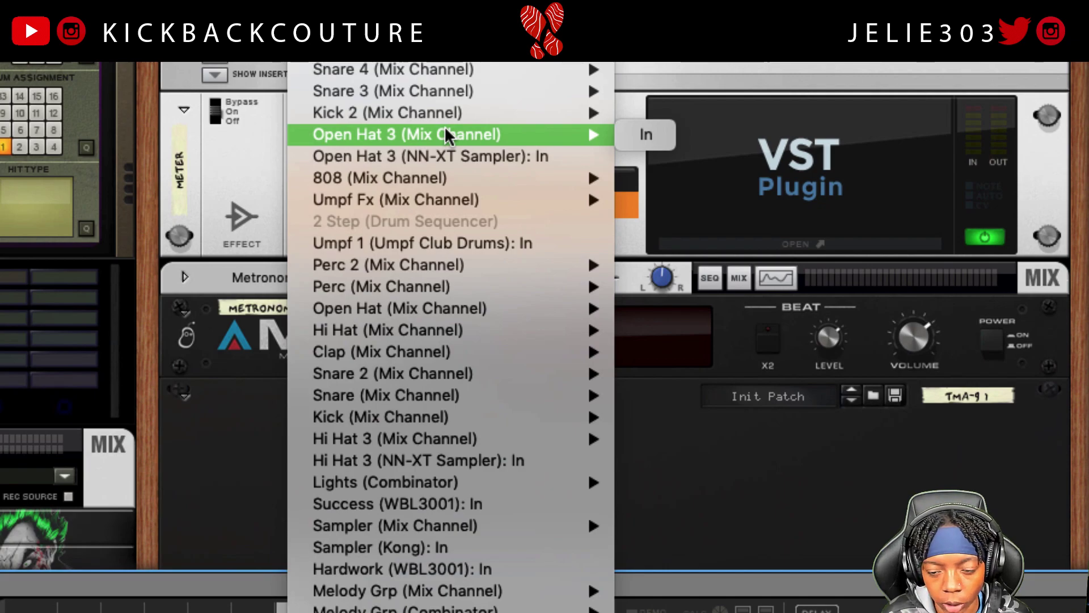
scroll(441, 142, down, 8)
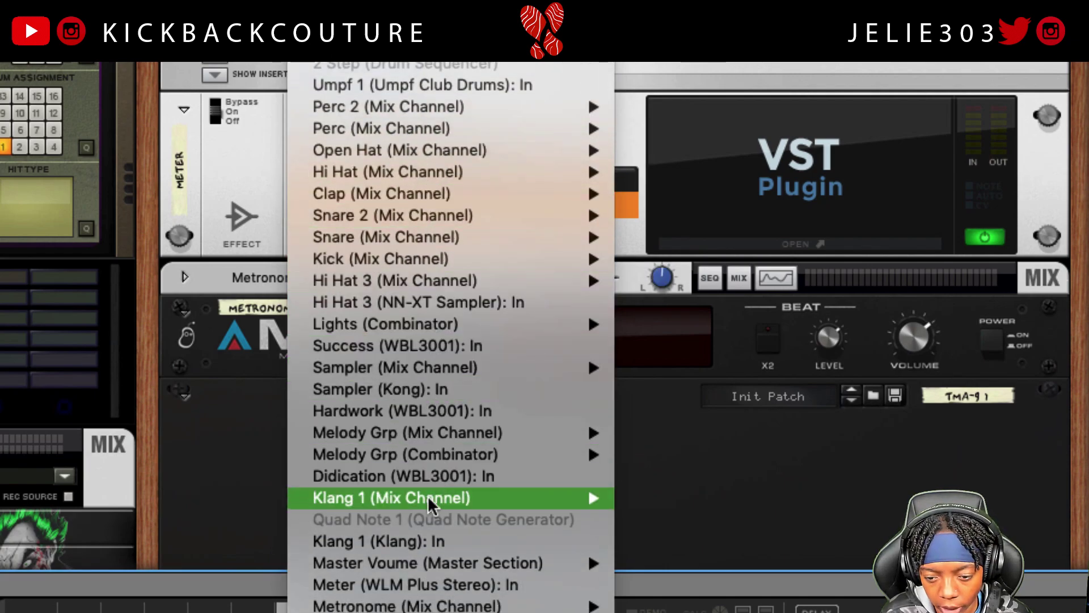
mouse_move(431, 505)
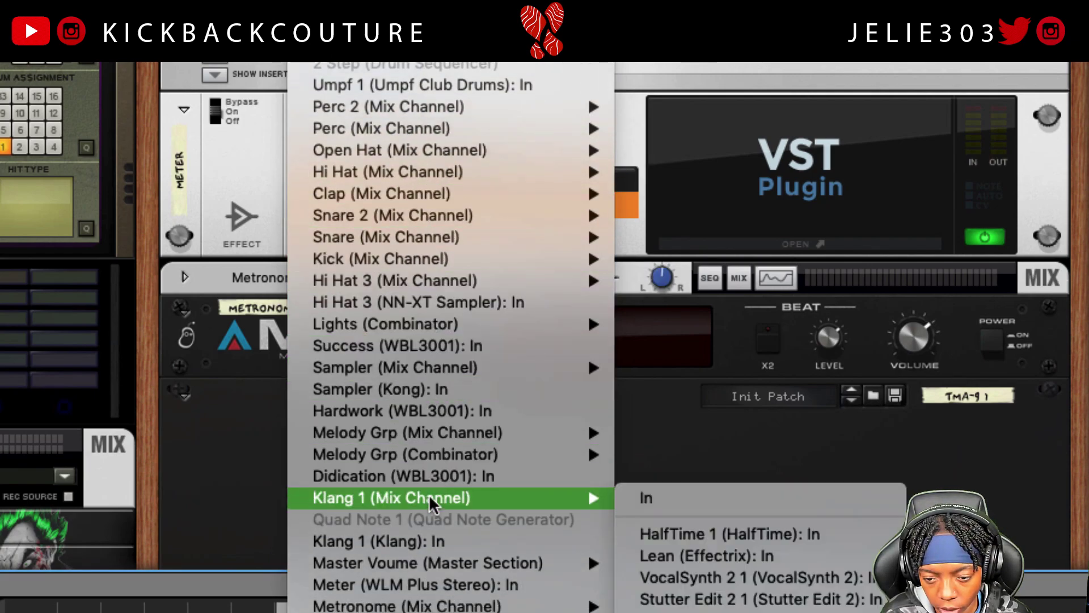
click(741, 597)
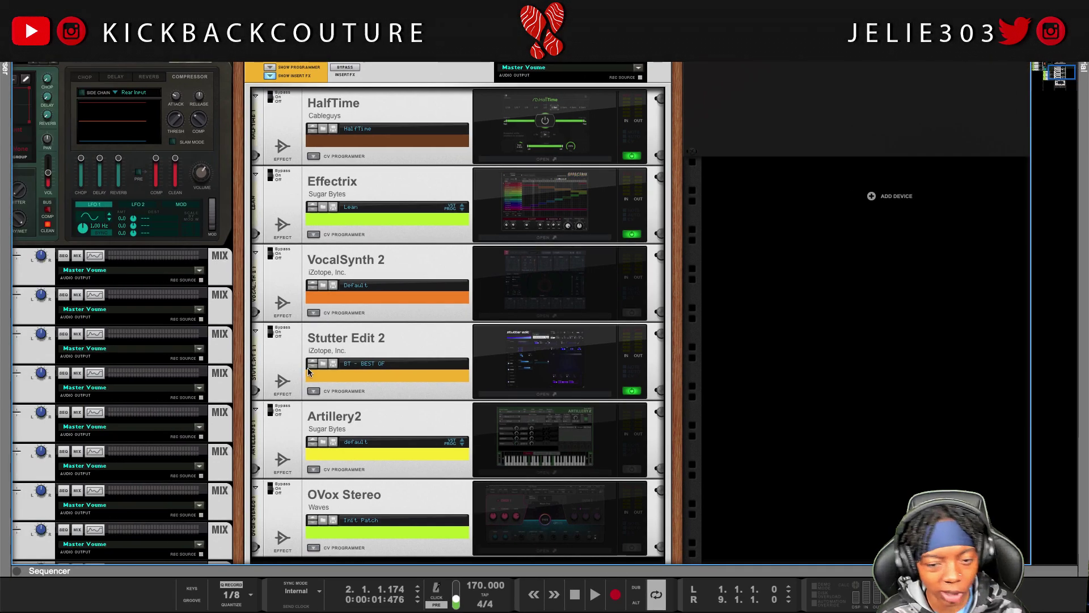
Step: Rewind, play the song through Stutter Edit 2 until about bar 6, then switch Stutter Edit 2 off
click(240, 332)
key(Home)
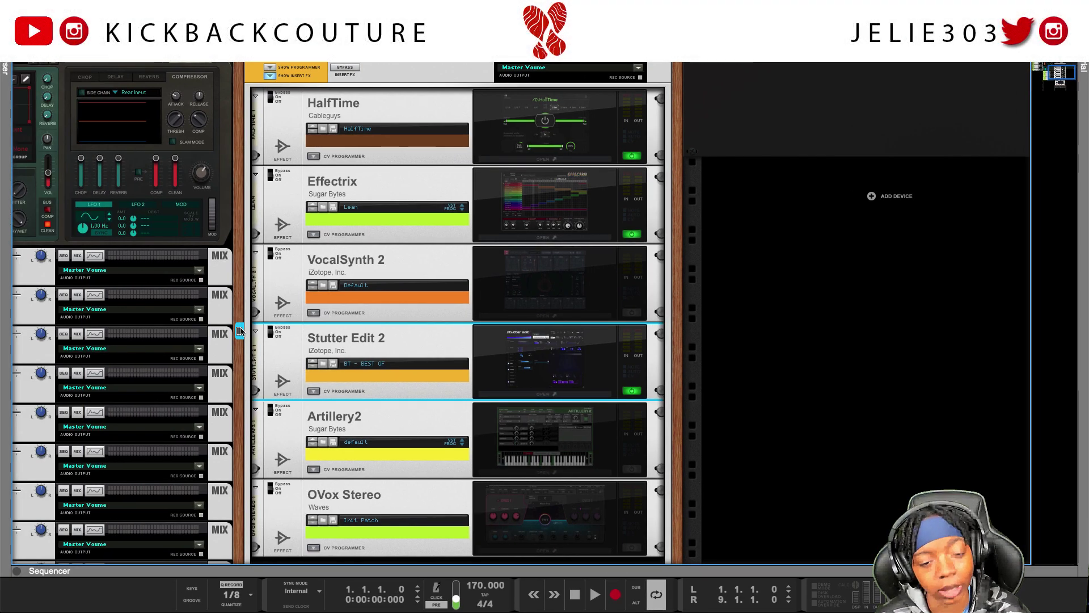
key(space)
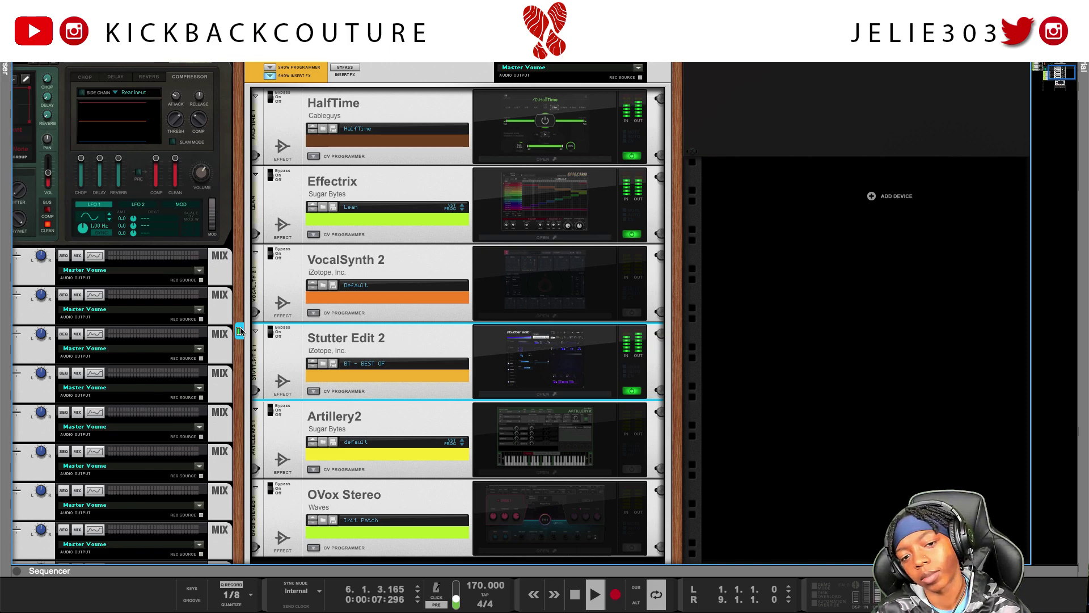
key(space)
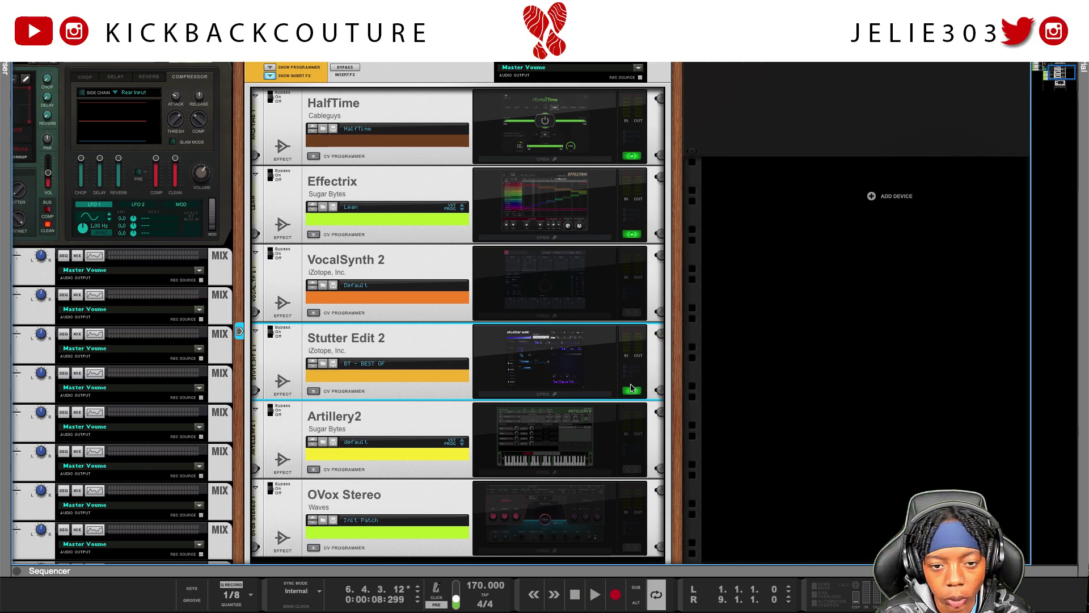
click(633, 391)
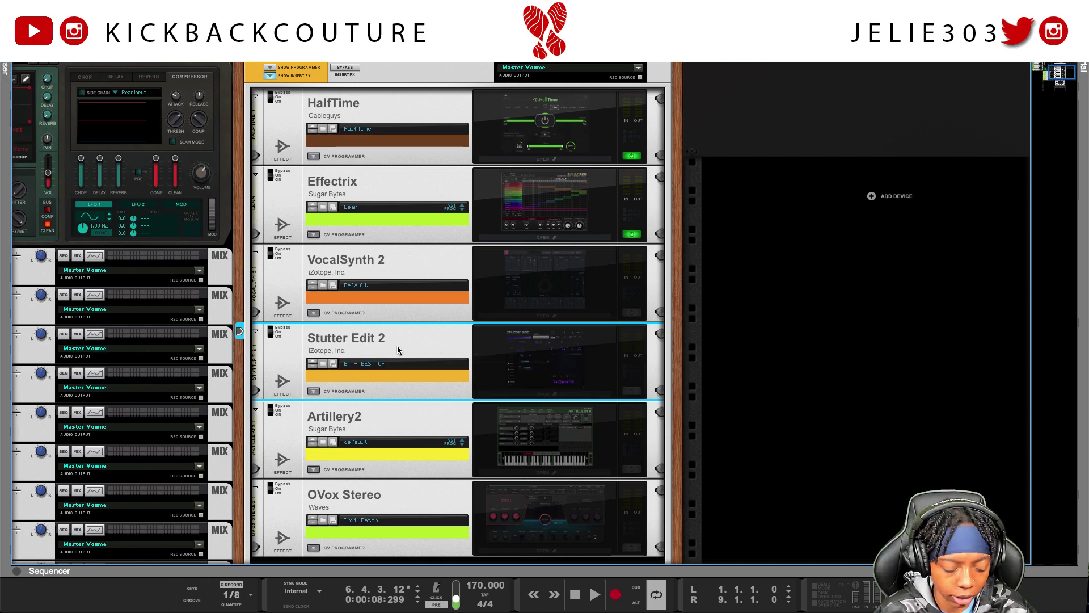
Step: Open and centre the OVox Stereo window, start playback, and set its Synth source to Track
scroll(398, 351, down, 10)
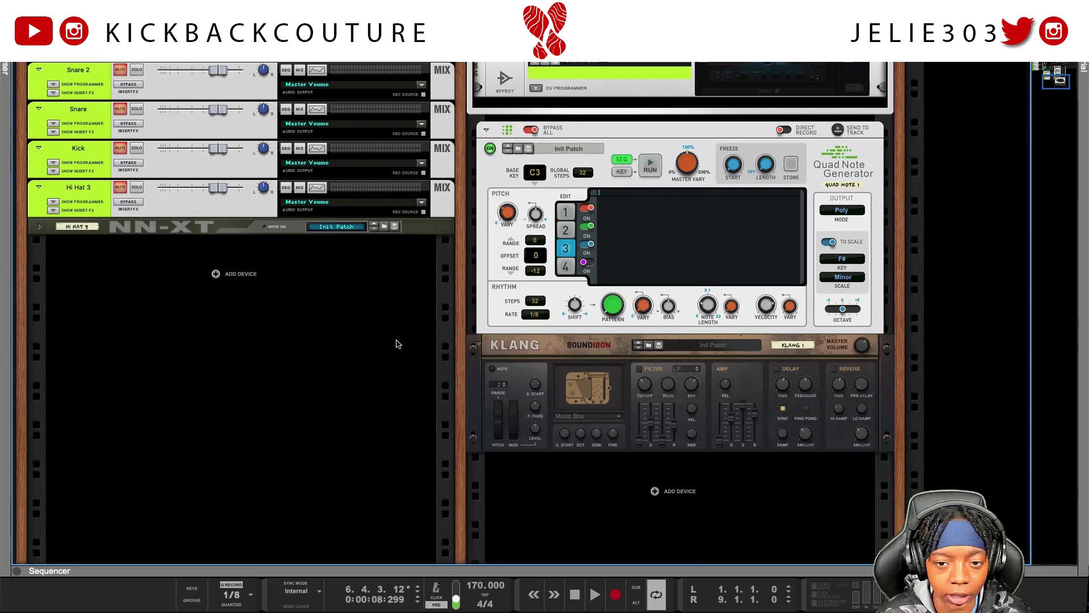
scroll(397, 343, up, 5)
scroll(494, 353, right, 5)
scroll(511, 369, up, 2)
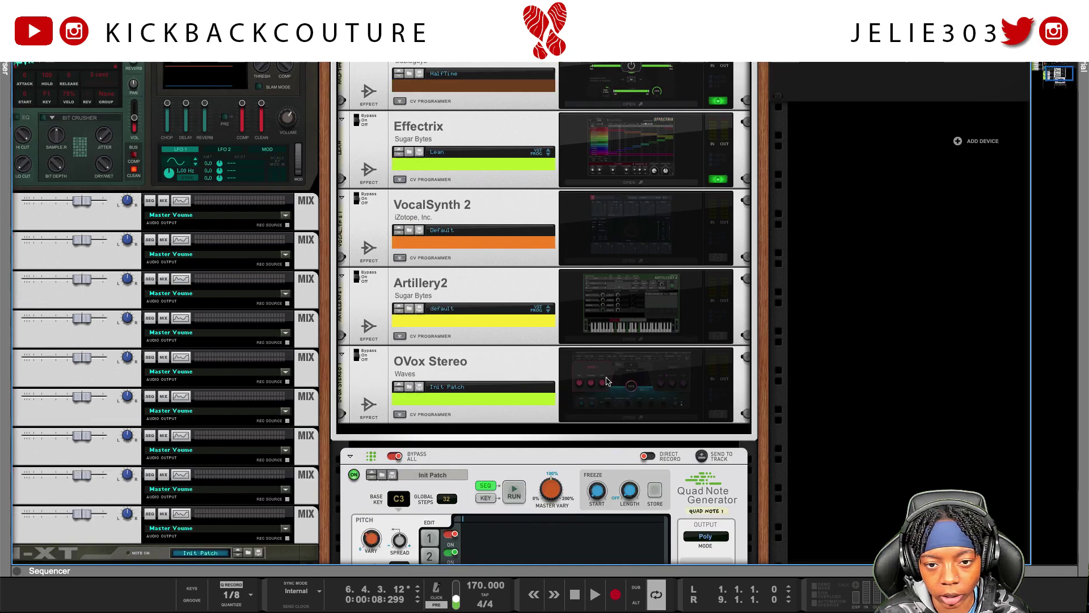
click(631, 418)
click(542, 418)
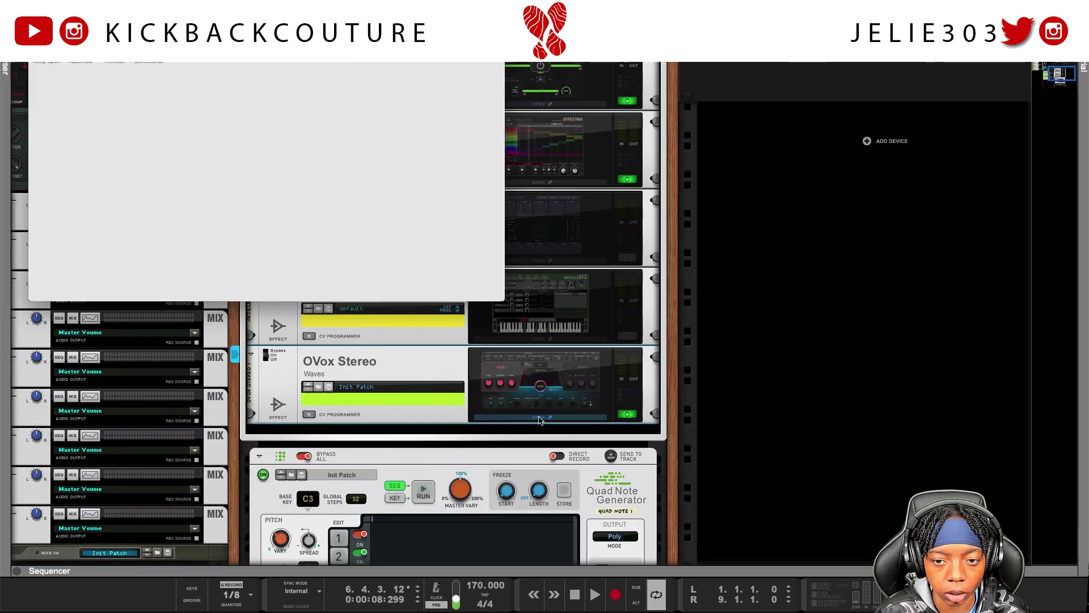
drag(305, 66, 594, 189)
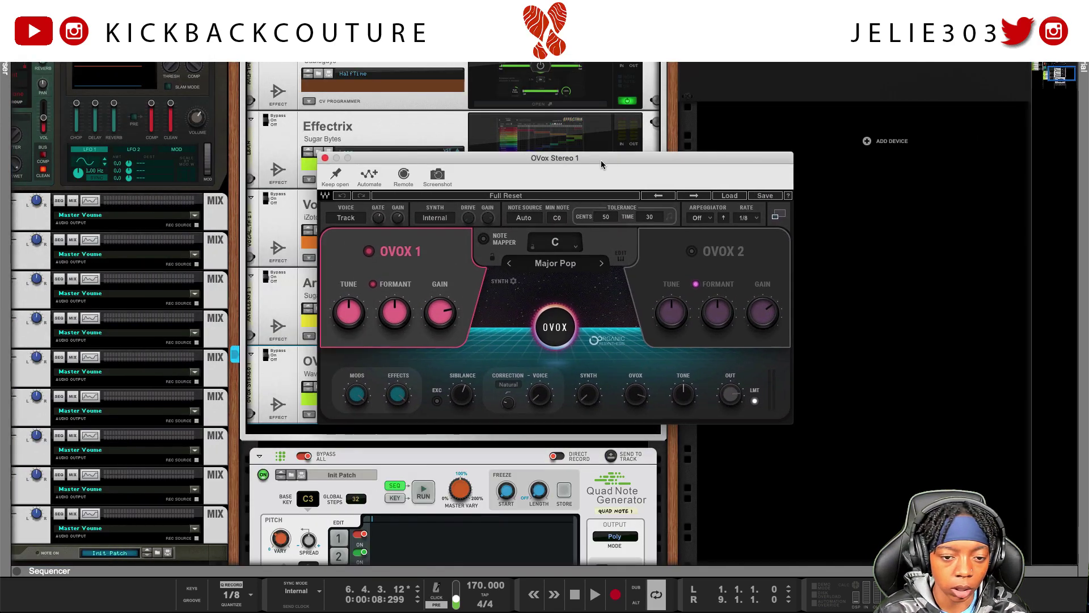
key(space)
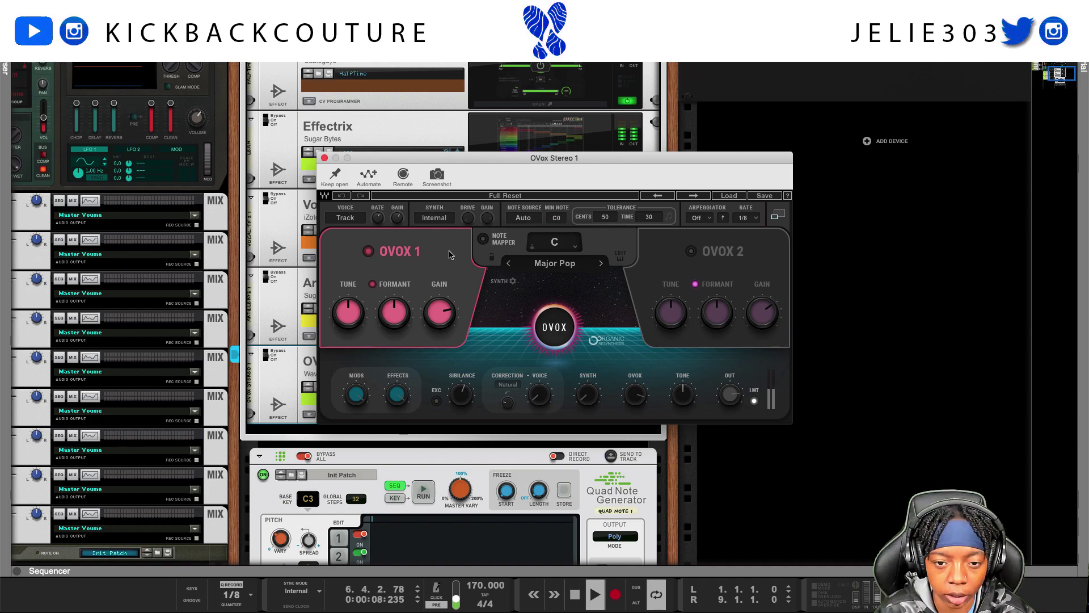
click(440, 219)
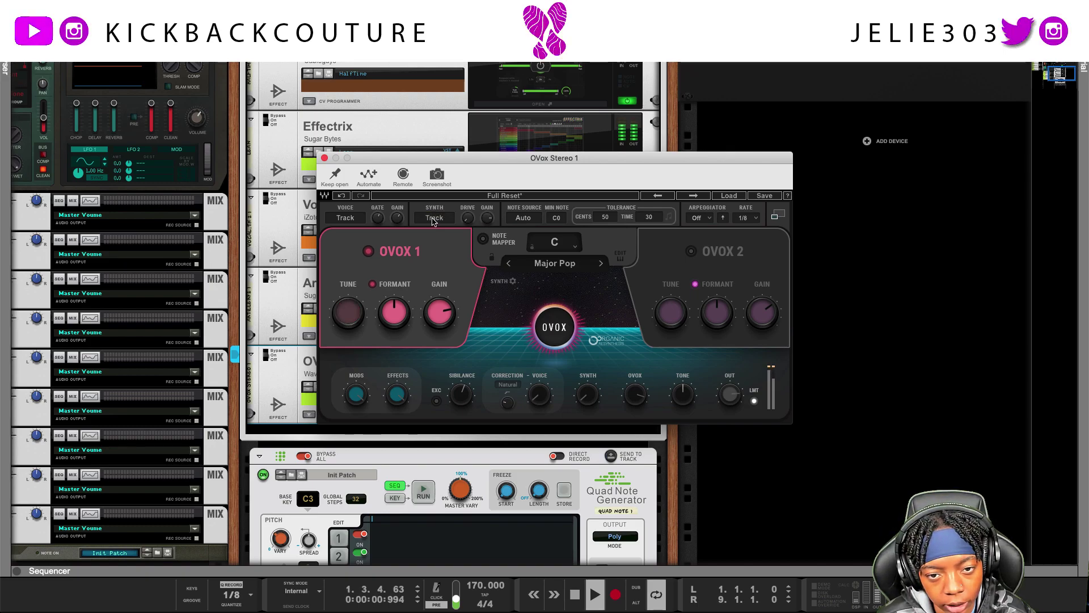
Step: Set OVox's note source to MIDI and cycle its Synth source through Track and SideChain back to Internal
click(441, 221)
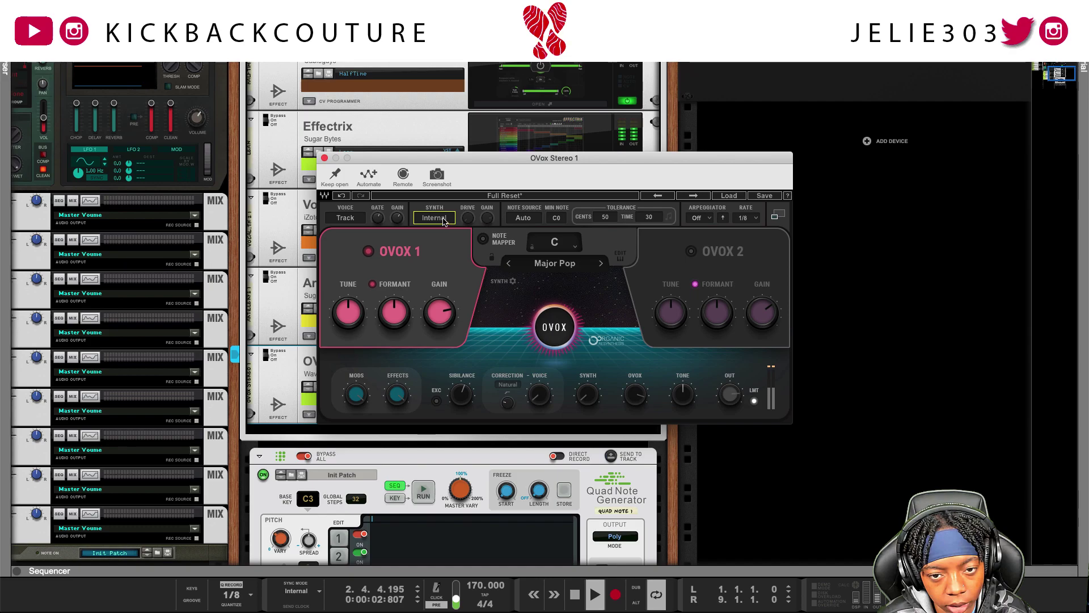
click(442, 219)
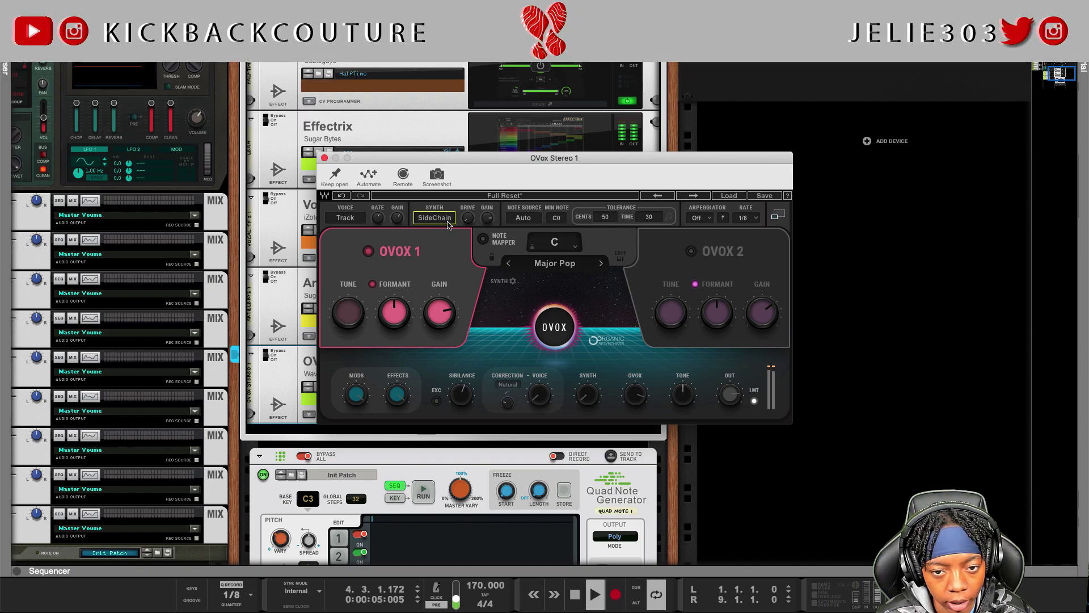
click(443, 219)
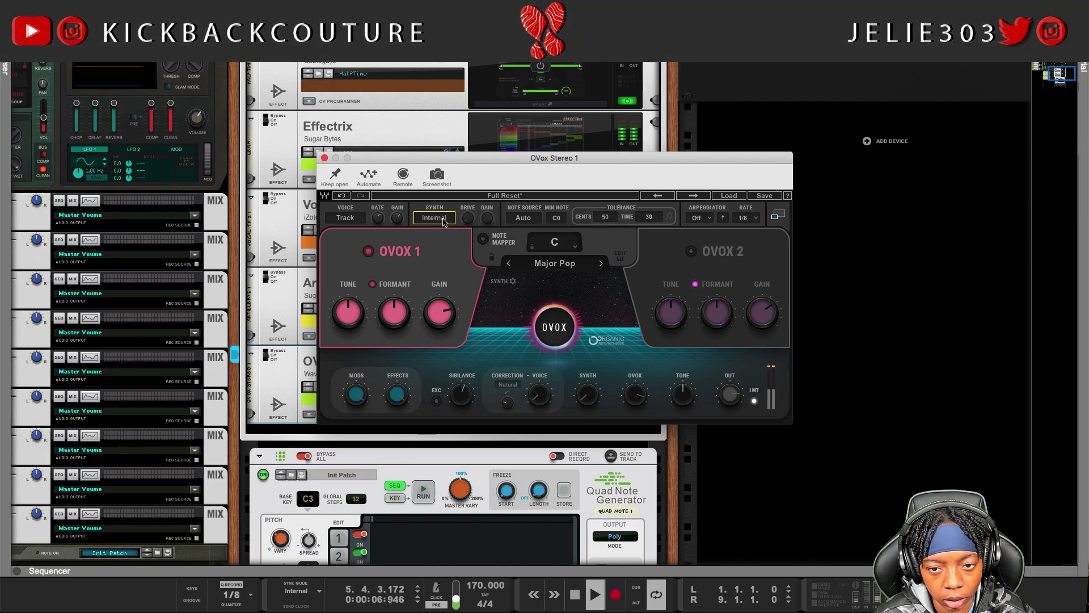
click(444, 220)
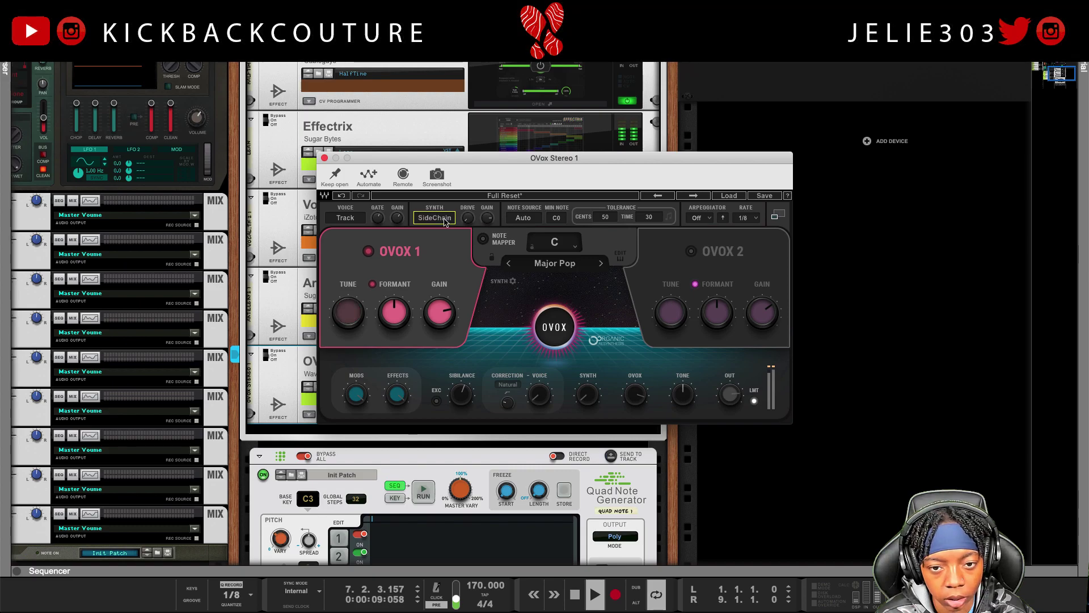
click(445, 219)
click(523, 219)
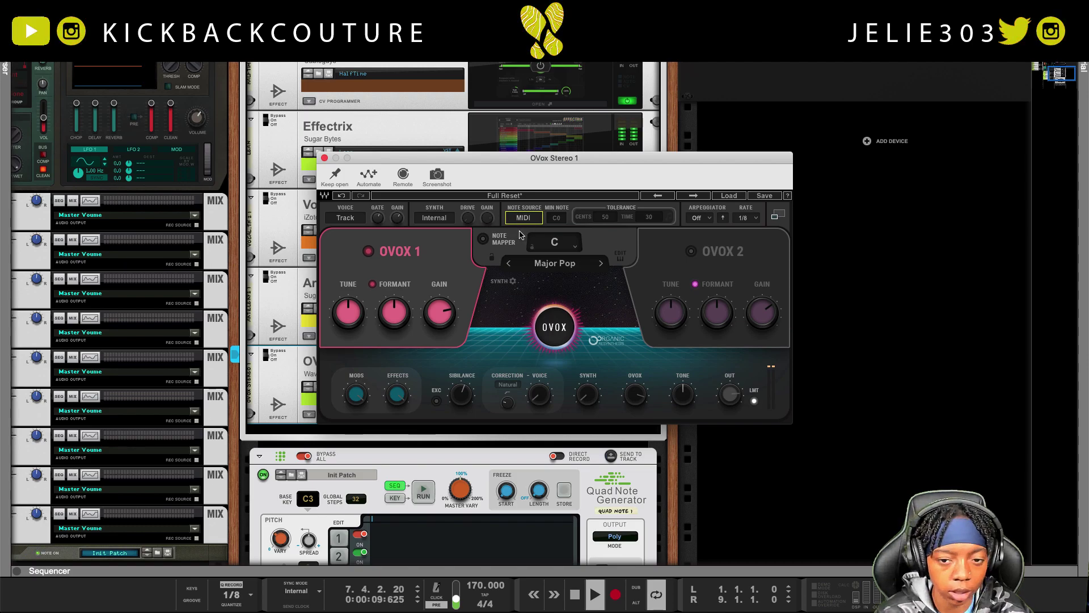
click(445, 219)
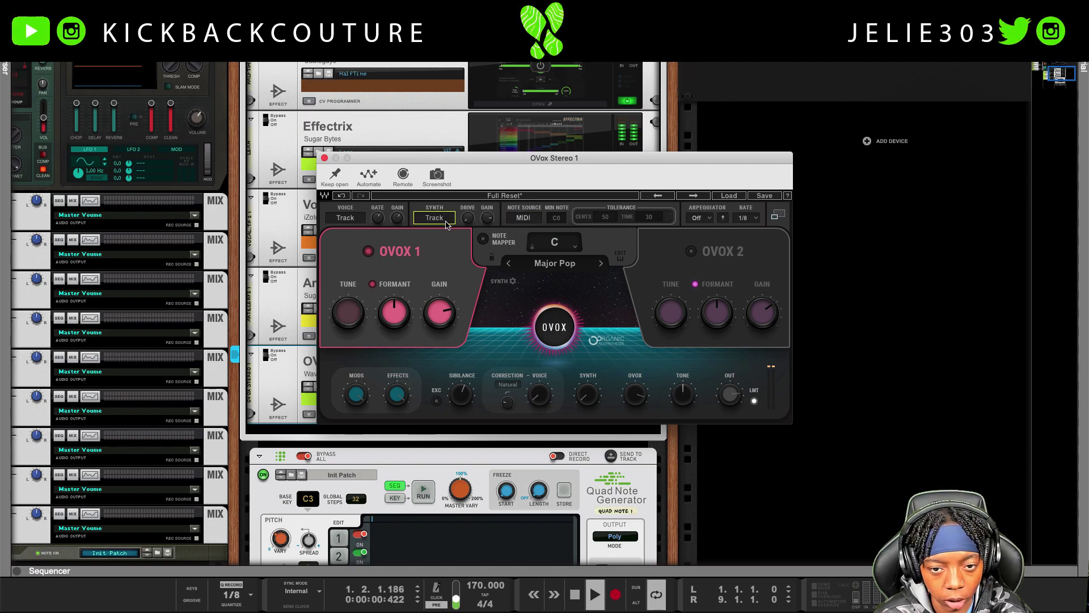
click(236, 357)
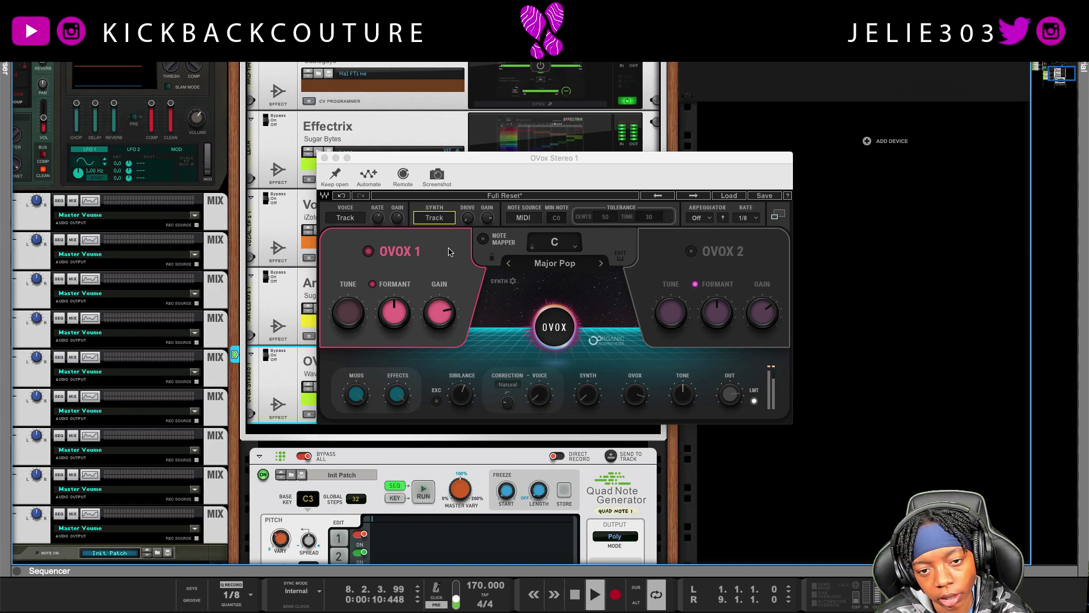
click(434, 218)
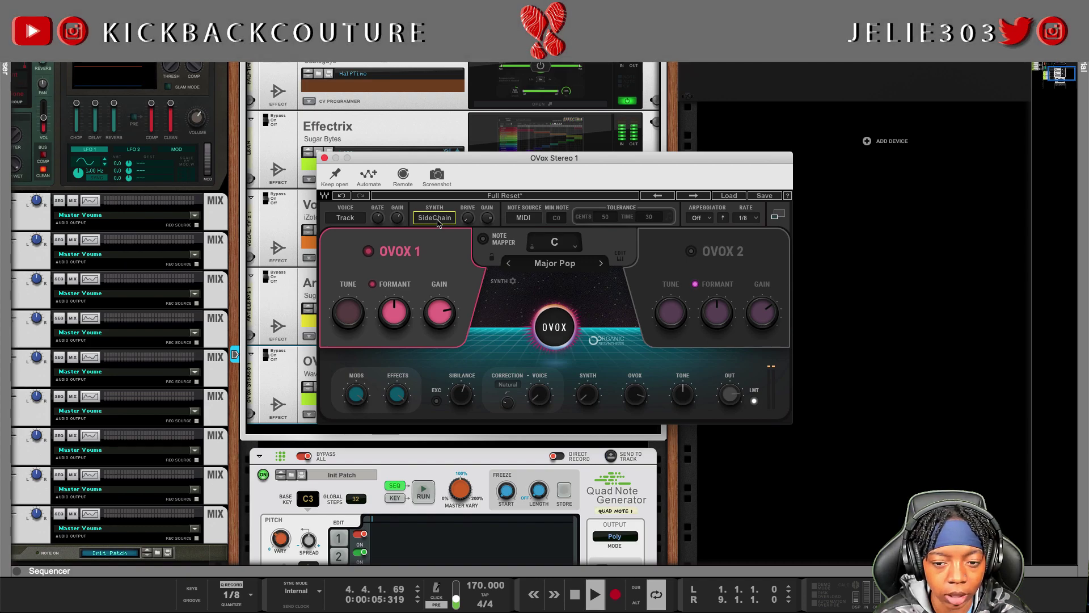
click(434, 218)
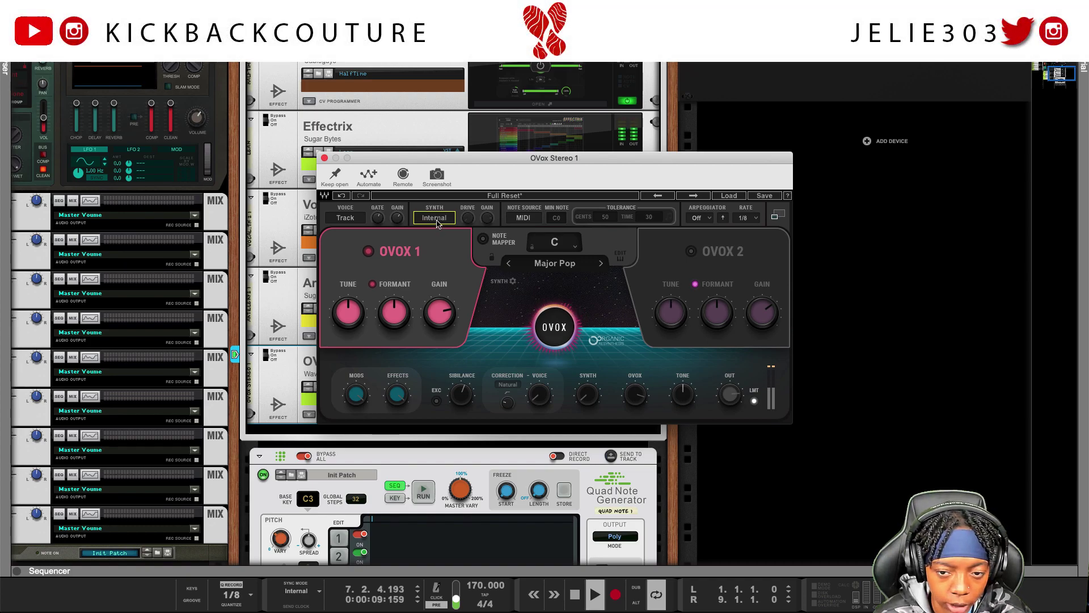
Step: Enable OVox voice 2, set voice 1 tune to -1 and voice 2 tune to about 14, then close
click(690, 251)
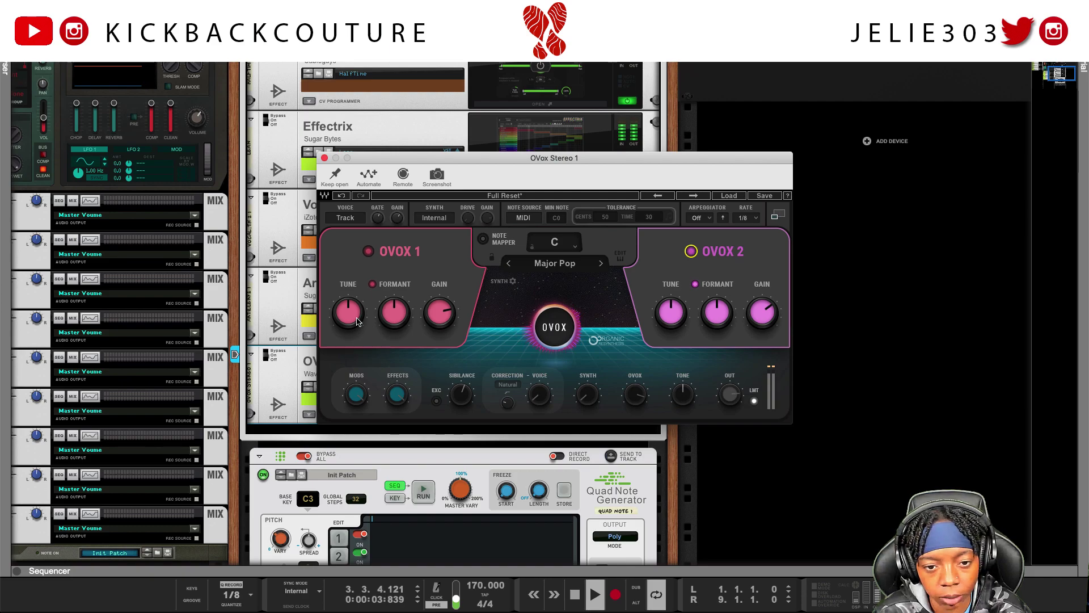
click(353, 317)
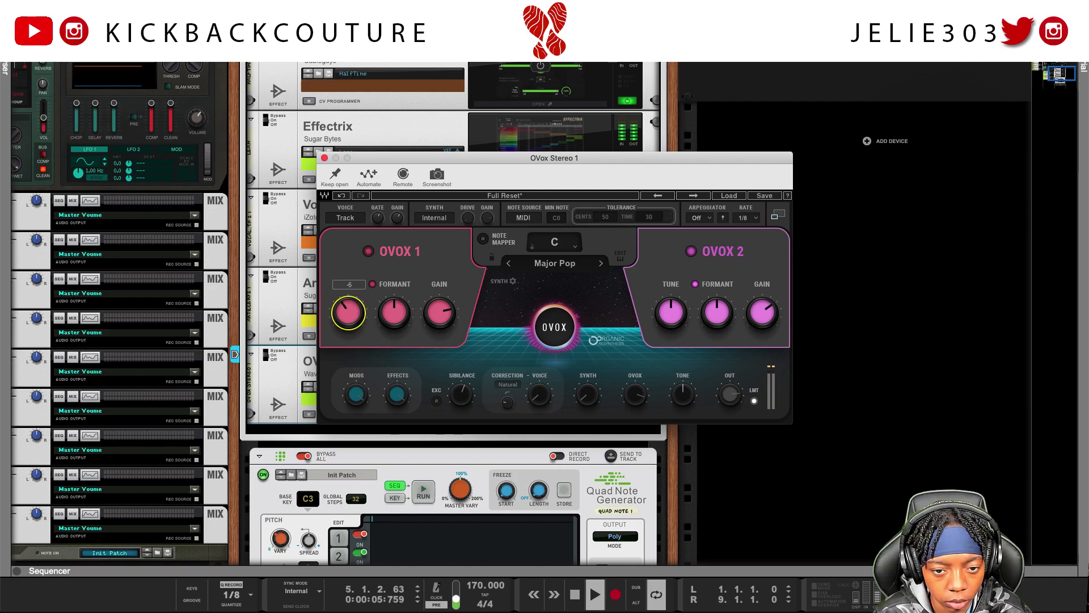
click(671, 312)
drag(672, 313, 672, 309)
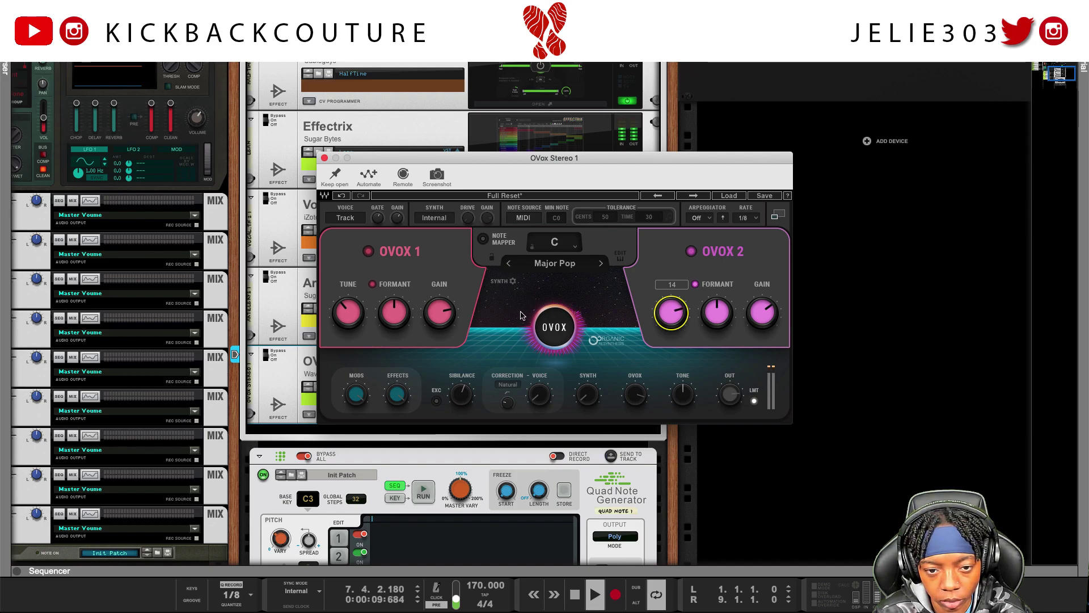
click(350, 314)
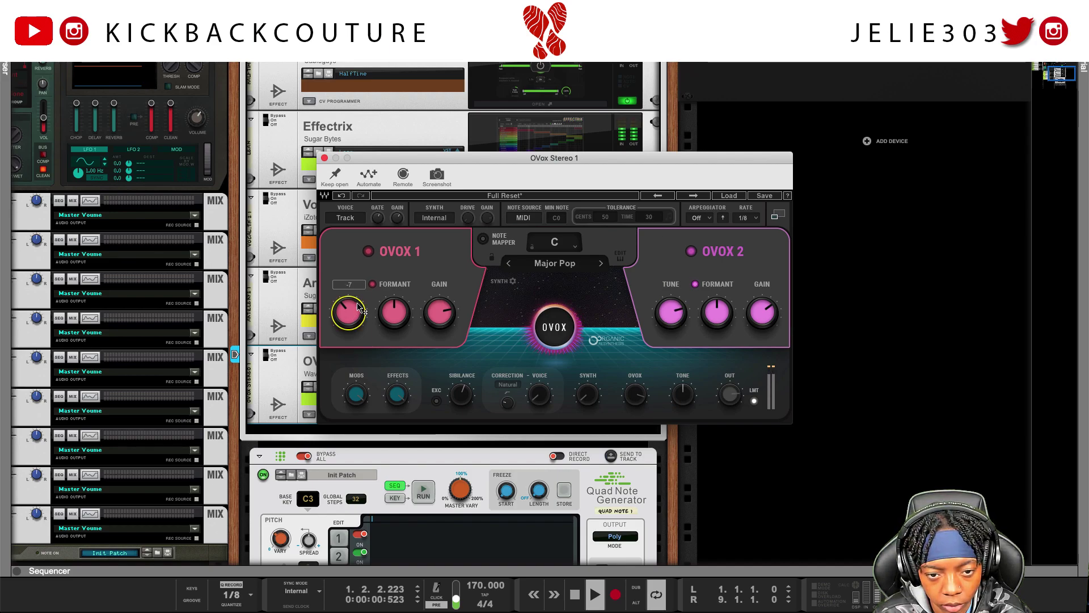
drag(348, 312, 349, 311)
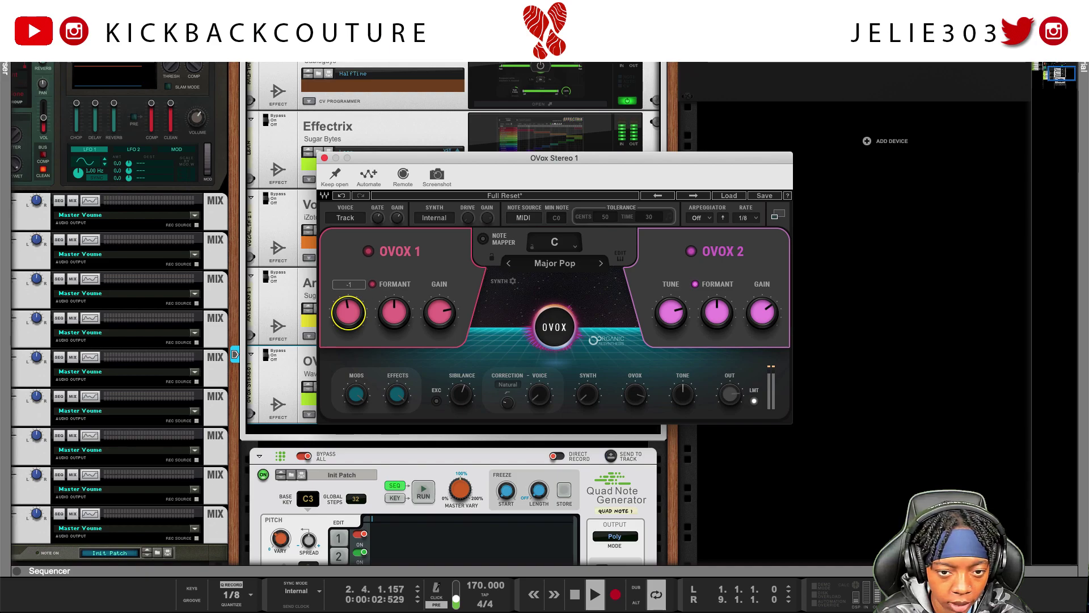
drag(671, 313, 671, 309)
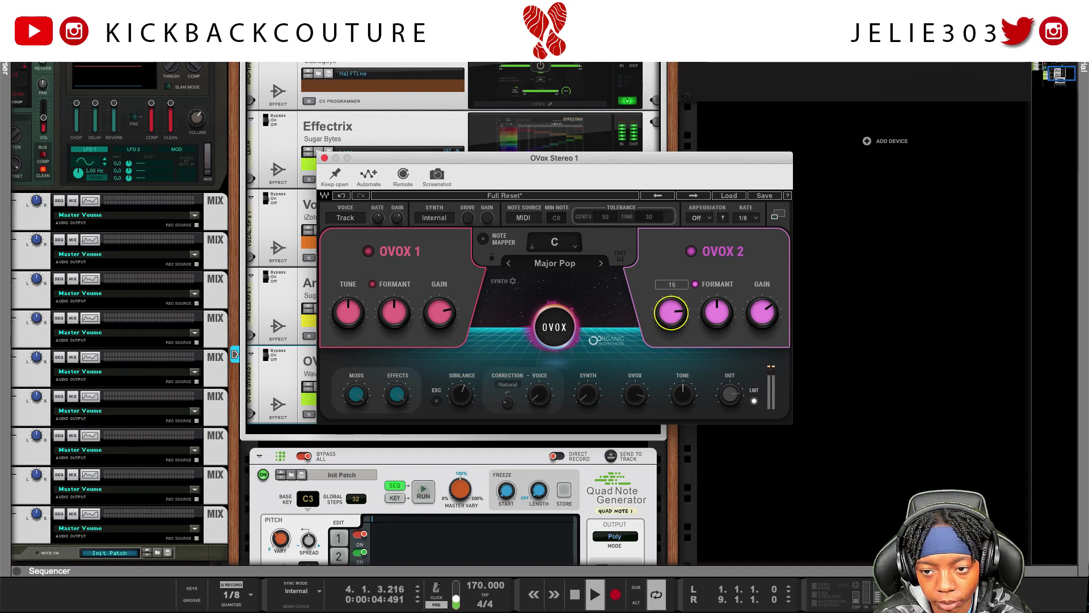
click(394, 312)
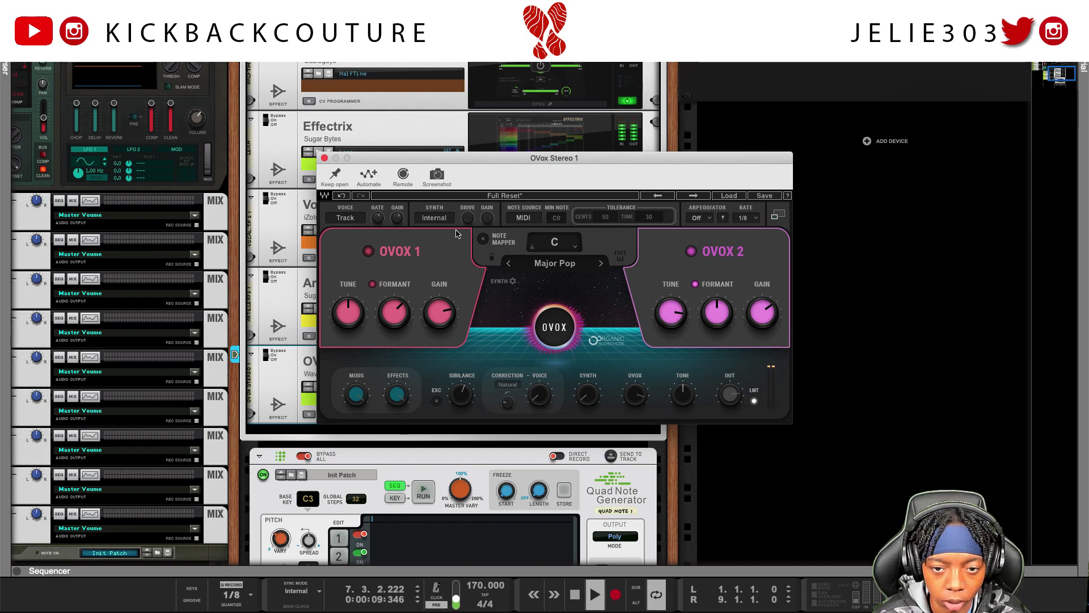
click(324, 158)
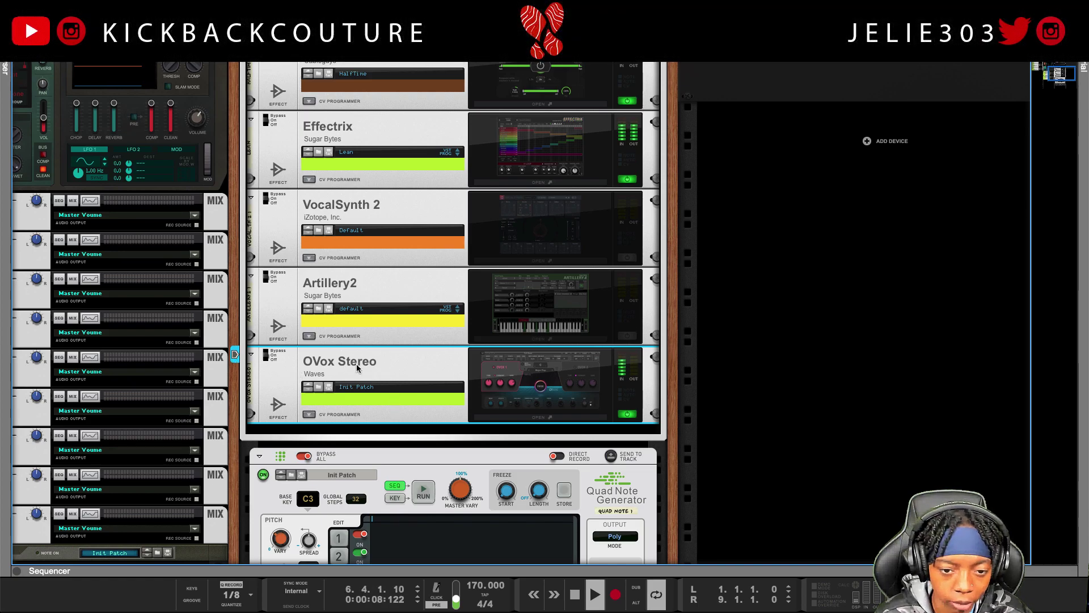
Step: Scroll to Artillery2 in Klang 1's insert rack and select it
scroll(343, 366, left, 4)
scroll(471, 401, up, 2)
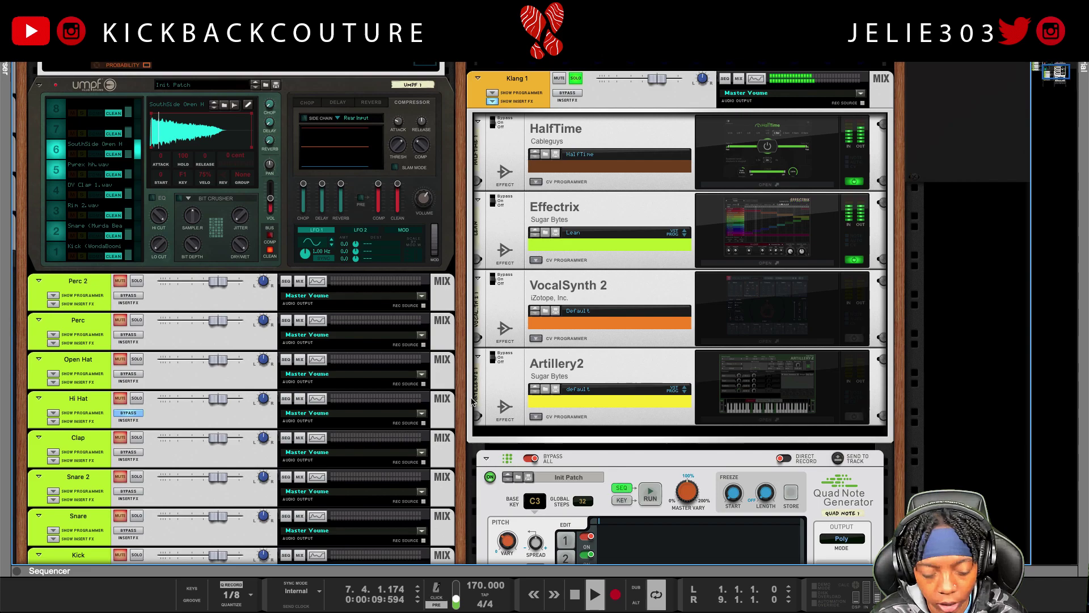
scroll(471, 401, right, 2)
click(765, 424)
click(764, 417)
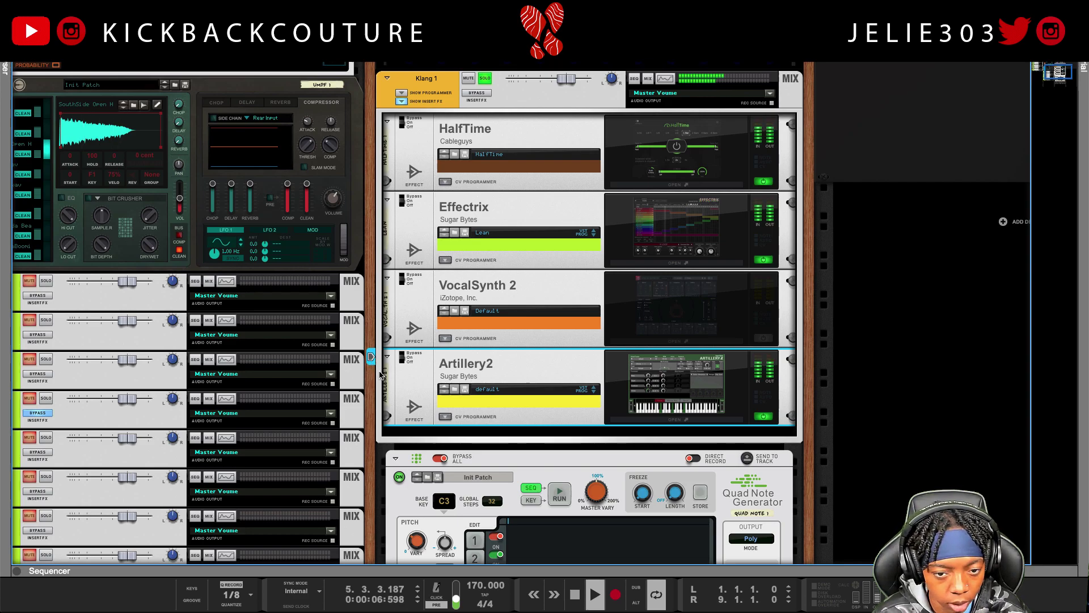
Step: Reselect Artillery2 and open the Artillery II plugin interface from its thumbnail
scroll(380, 374, right, 6)
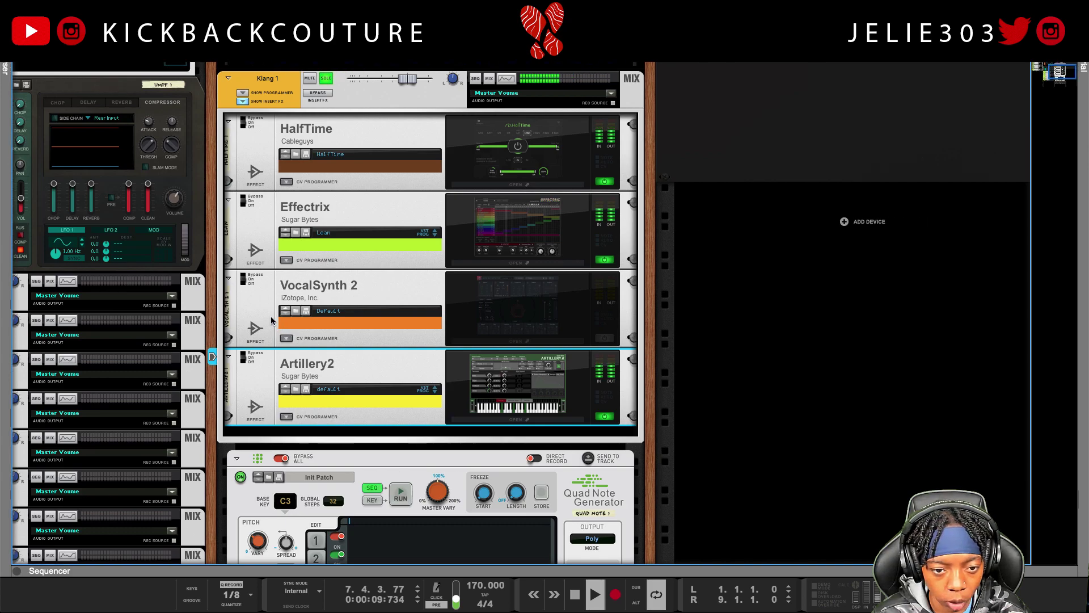
click(272, 321)
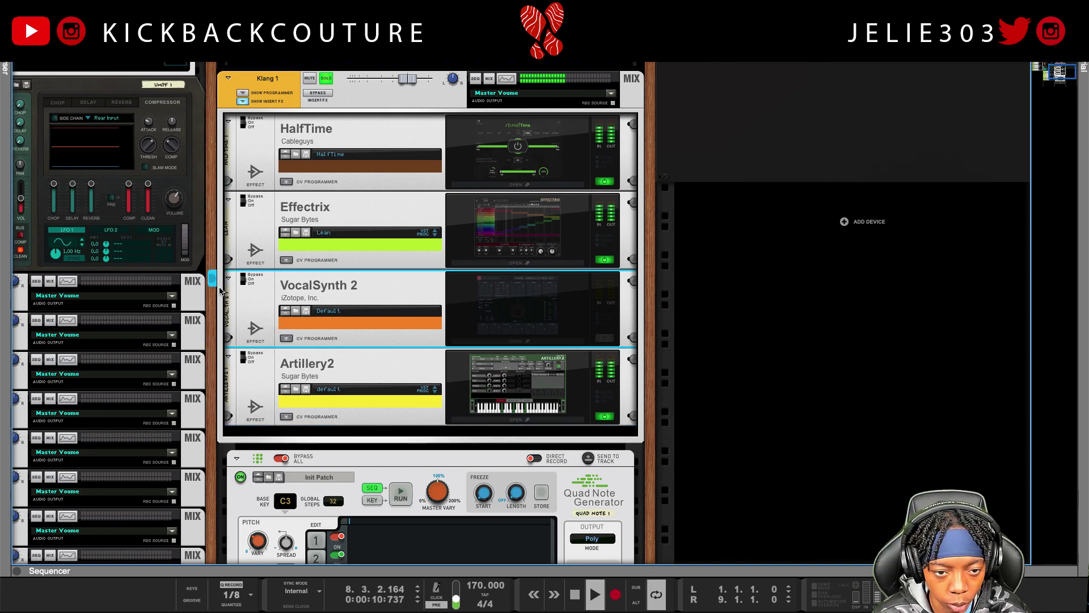
click(274, 369)
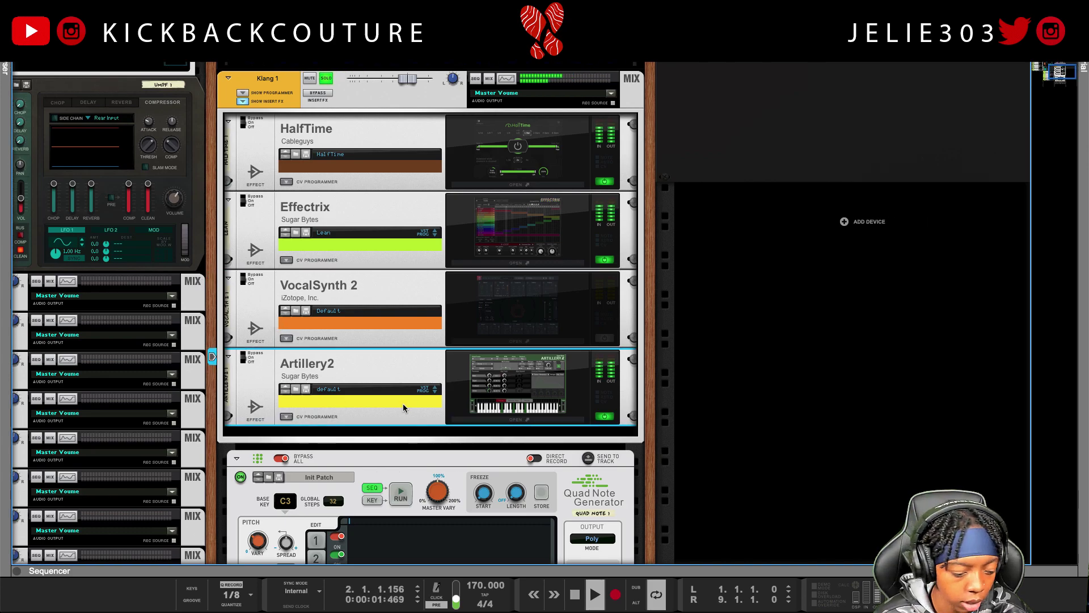
click(491, 421)
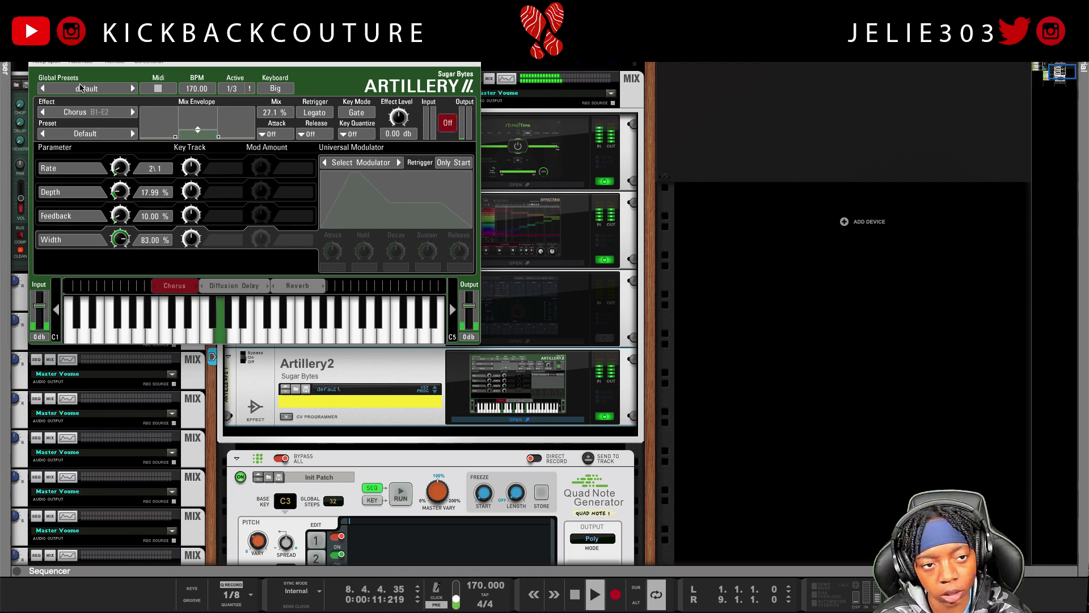
Step: Stop playback and close the Artillery II plugin window with Ctrl+W
key(space)
key(ctrl+w)
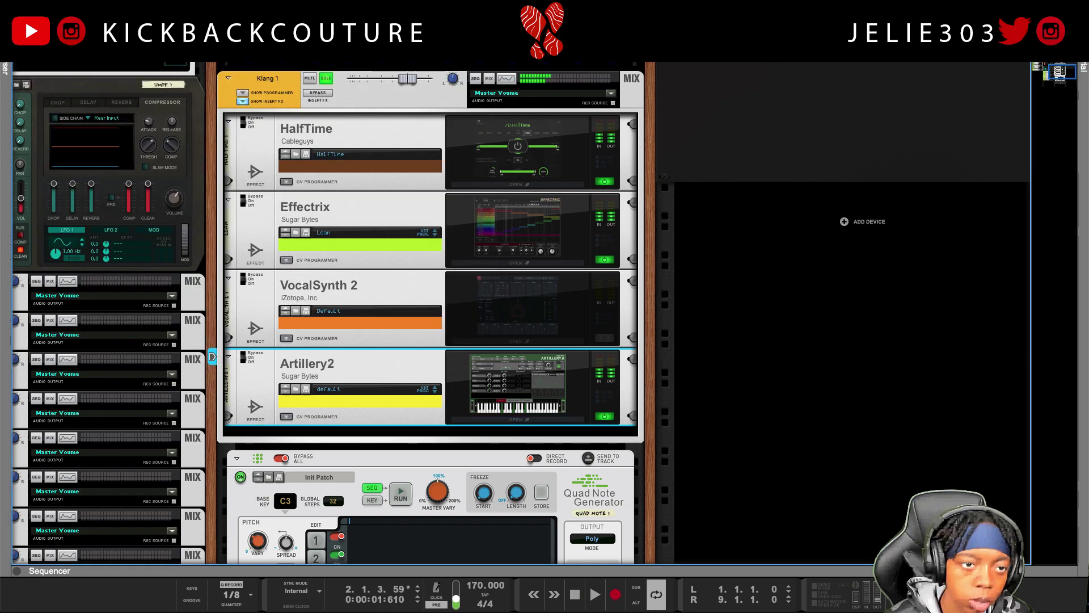
scroll(634, 372, up, 15)
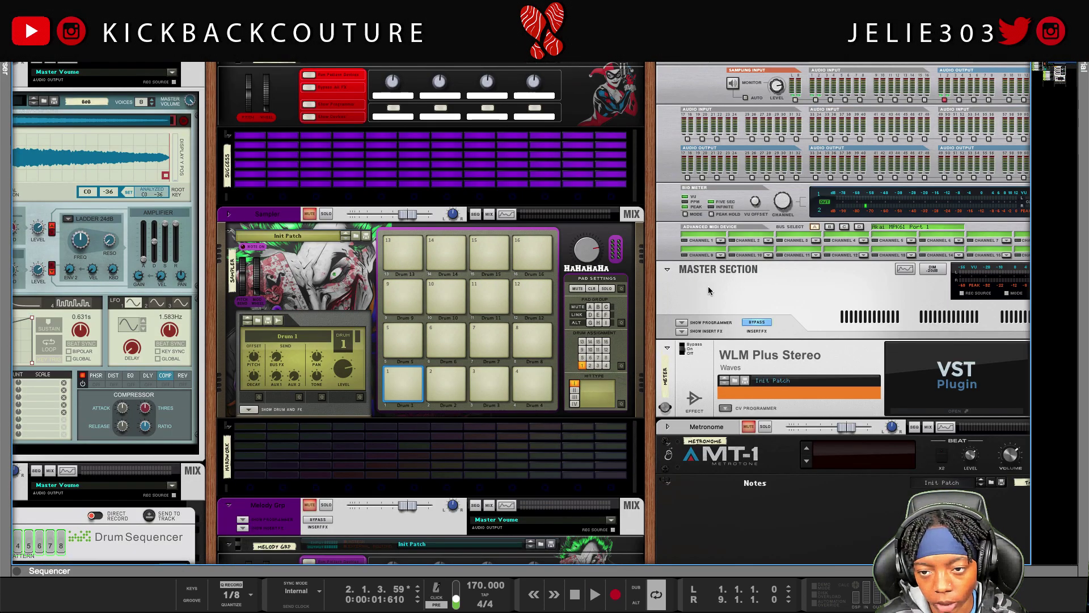
Step: Collapse the Advanced MIDI panel, delete Artillery2 from the rack, and select VocalSynth 2
click(908, 64)
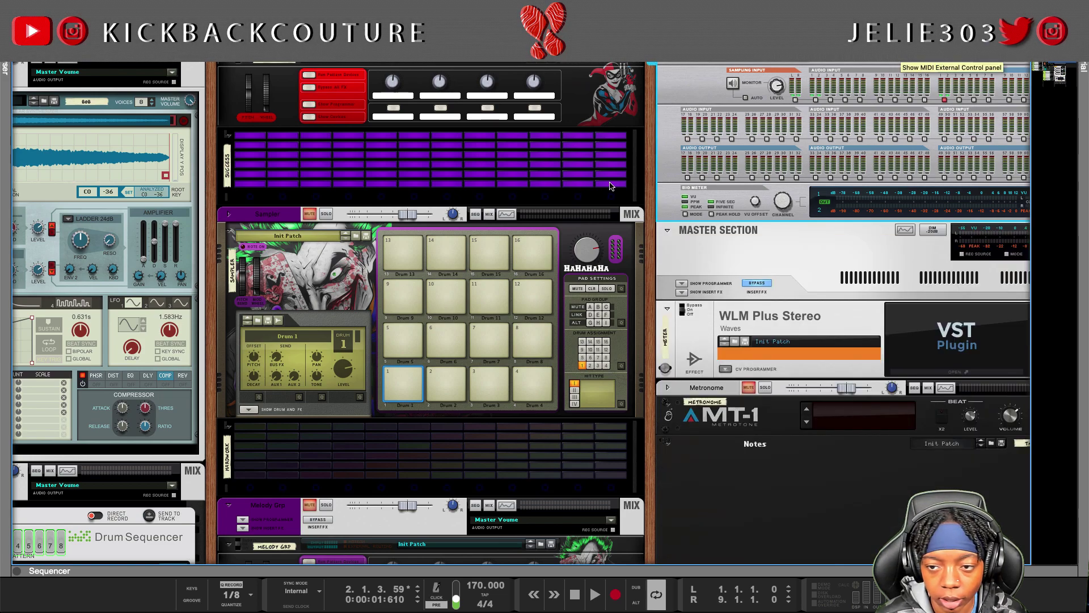
scroll(610, 186, down, 20)
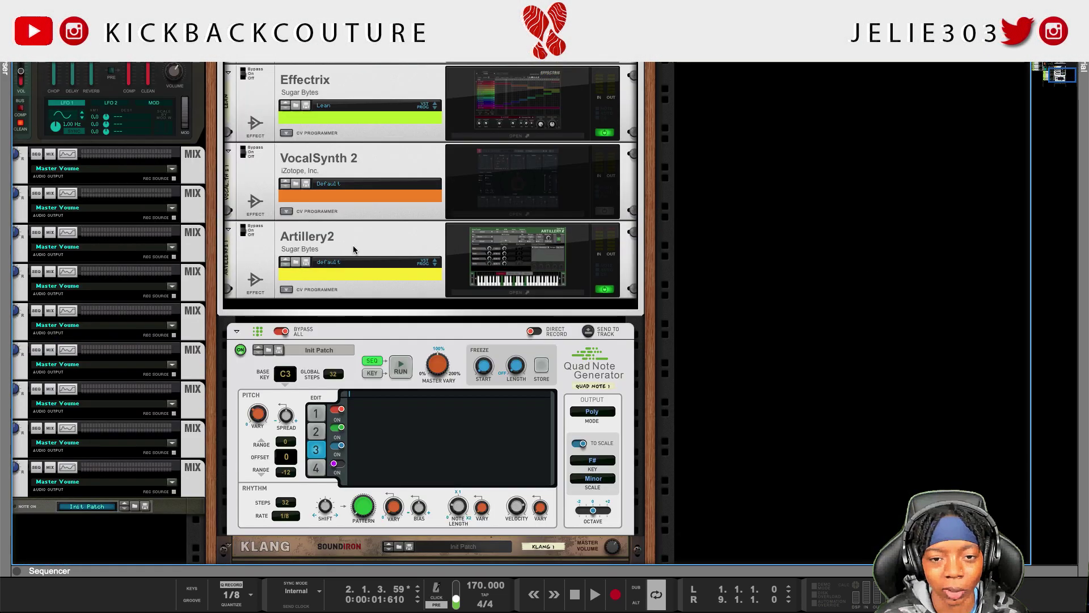
click(354, 247)
key(Delete)
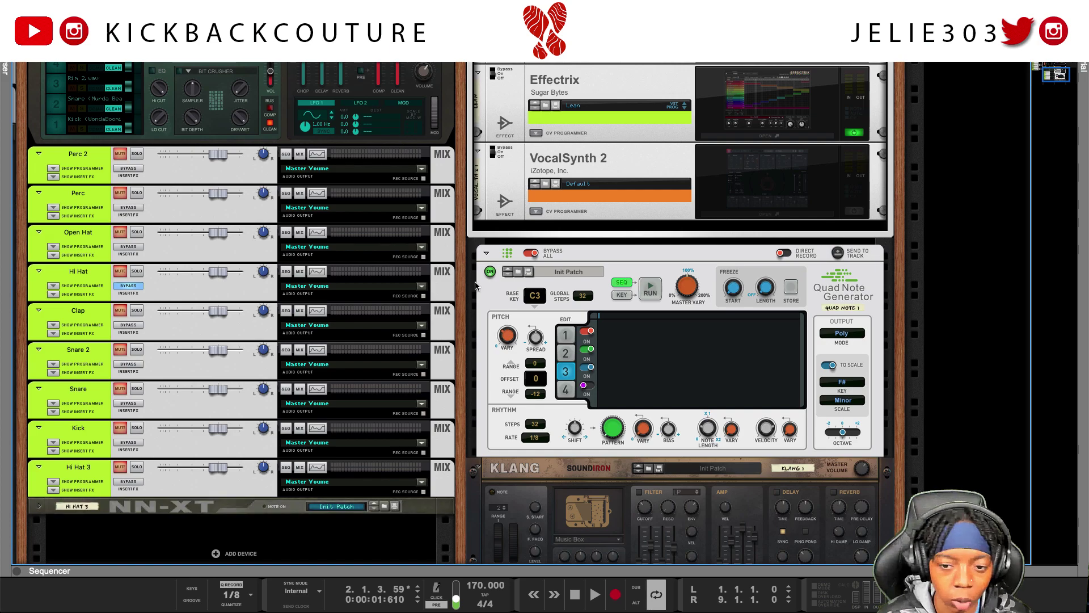
scroll(636, 314, up, 5)
scroll(636, 313, right, 5)
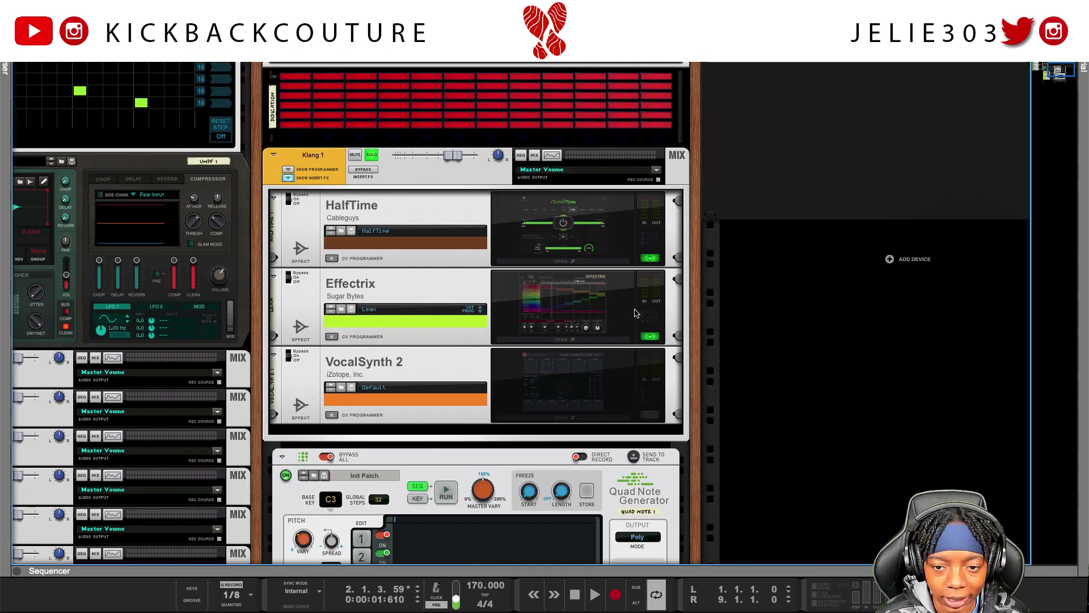
click(653, 418)
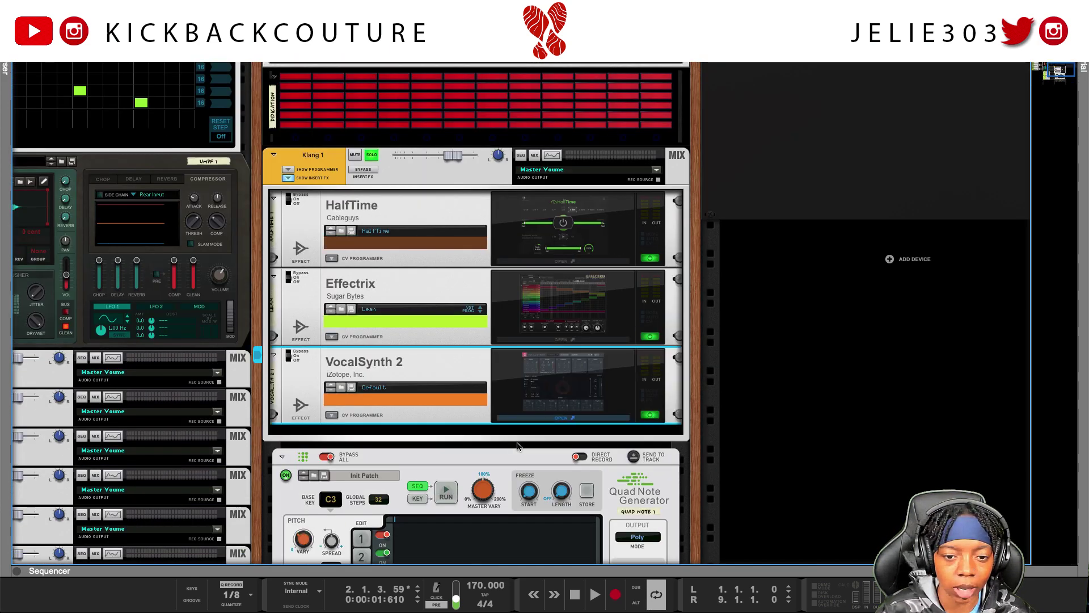
Step: Open VocalSynth 2 and switch its operating mode to MIDI, accepting the change
double_click(407, 392)
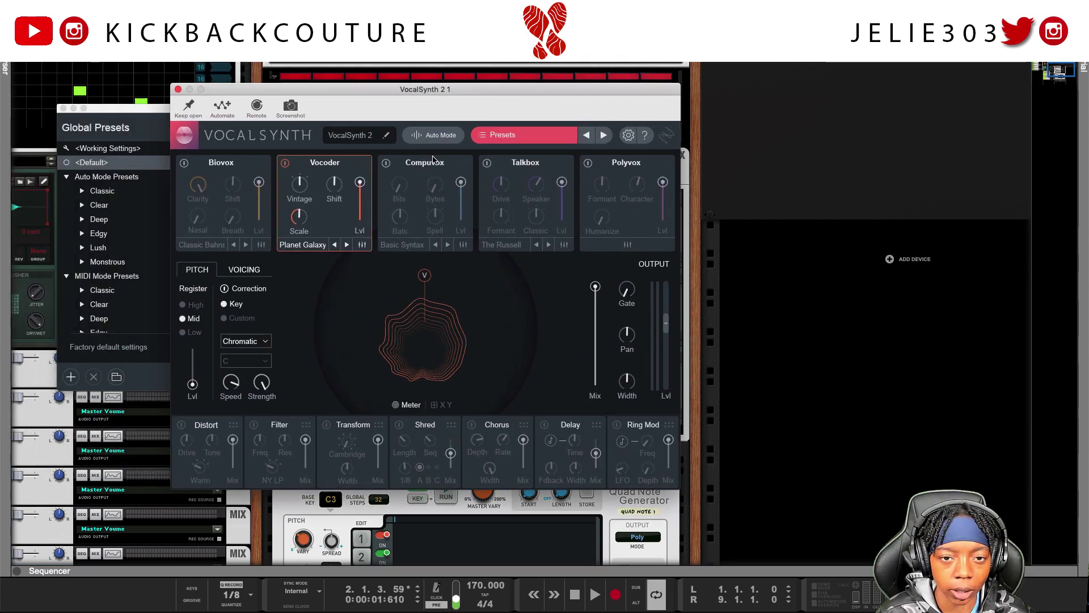
click(433, 138)
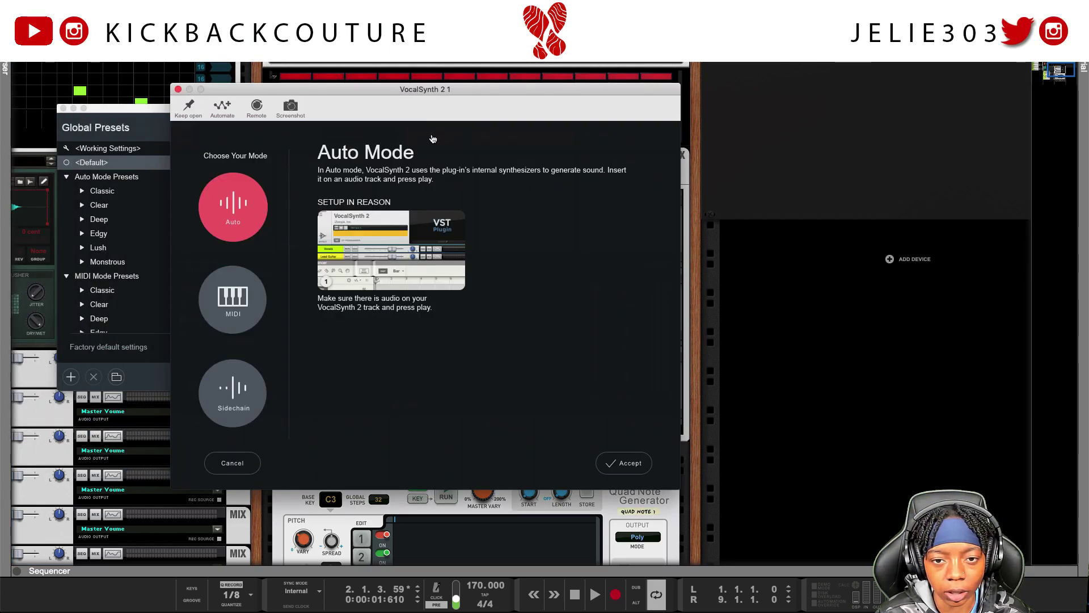
click(254, 311)
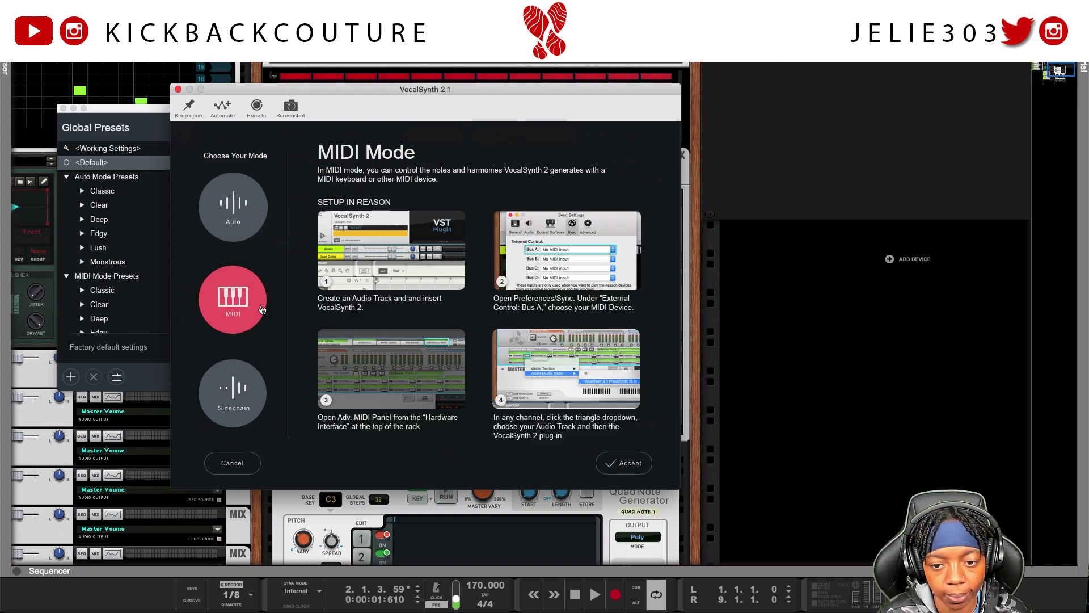
click(624, 466)
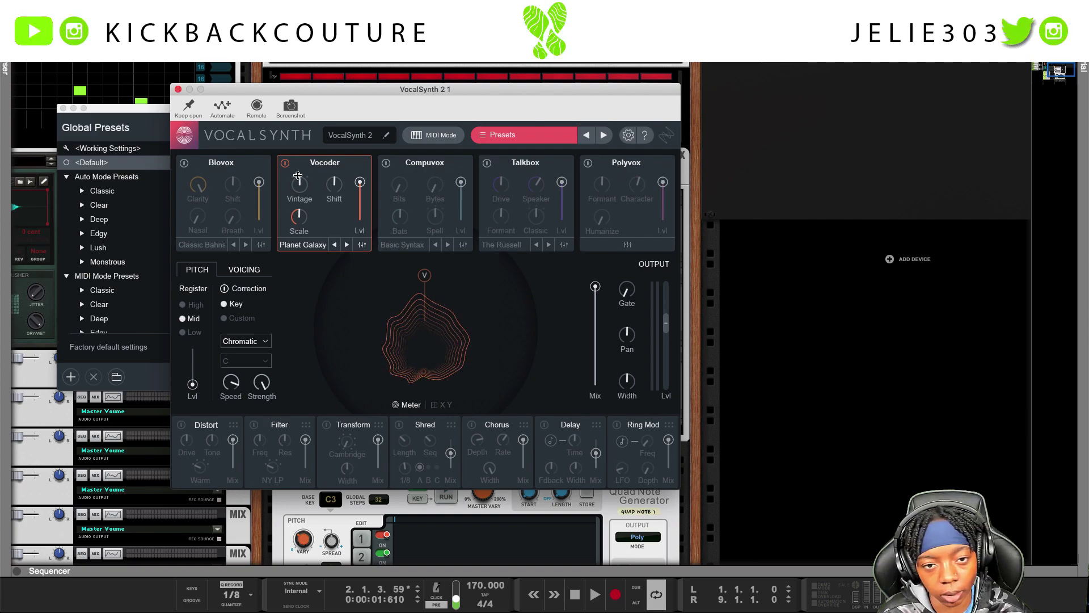
Step: Restart playback, then close the Global Presets panel and the VocalSynth 2 window
key(space)
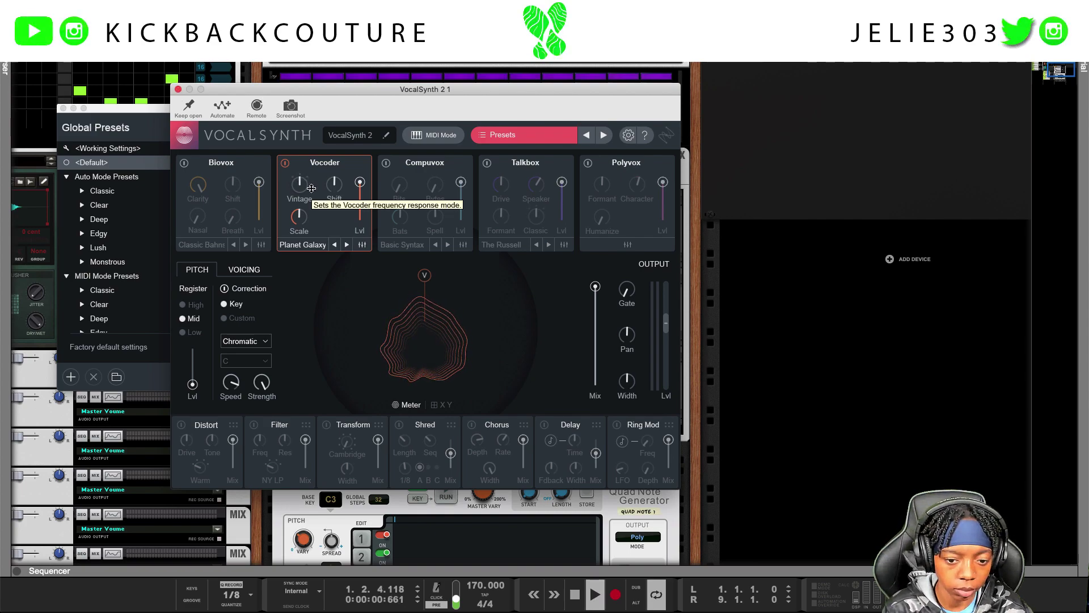
key(space)
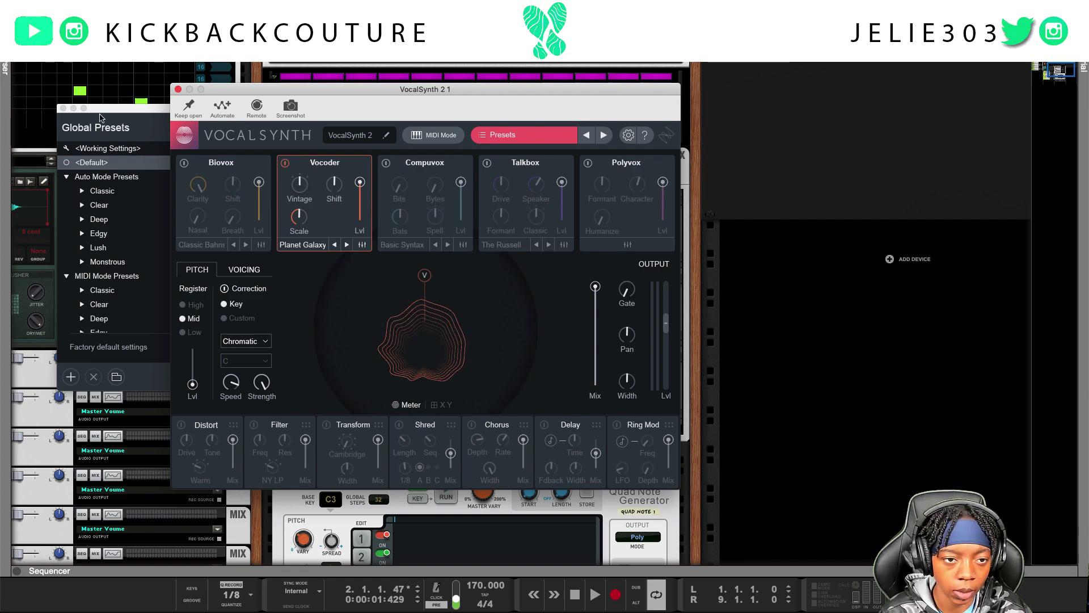
click(63, 108)
key(super+w)
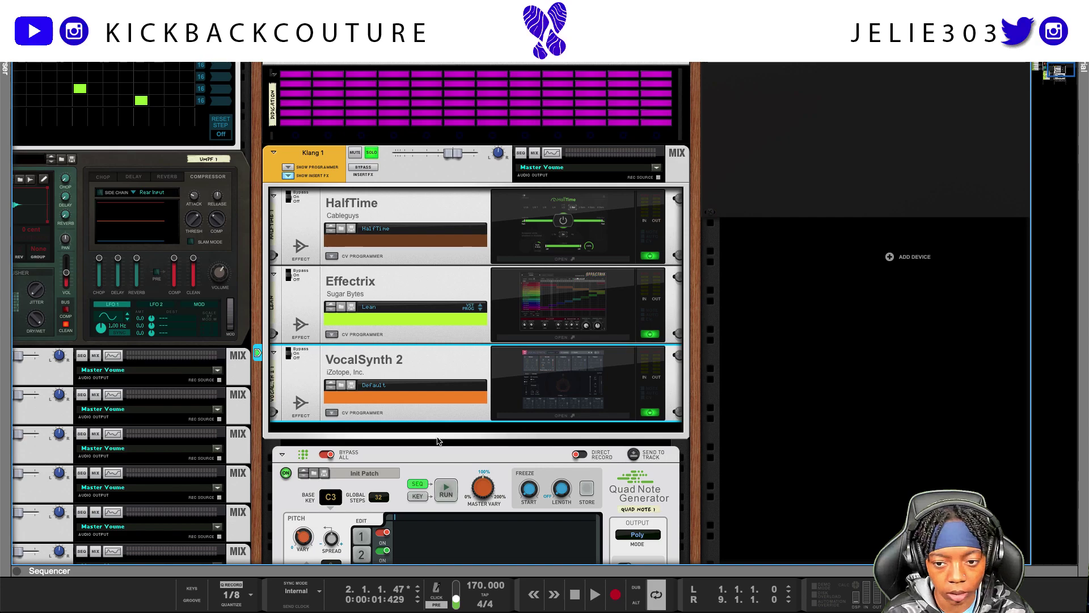
key(space)
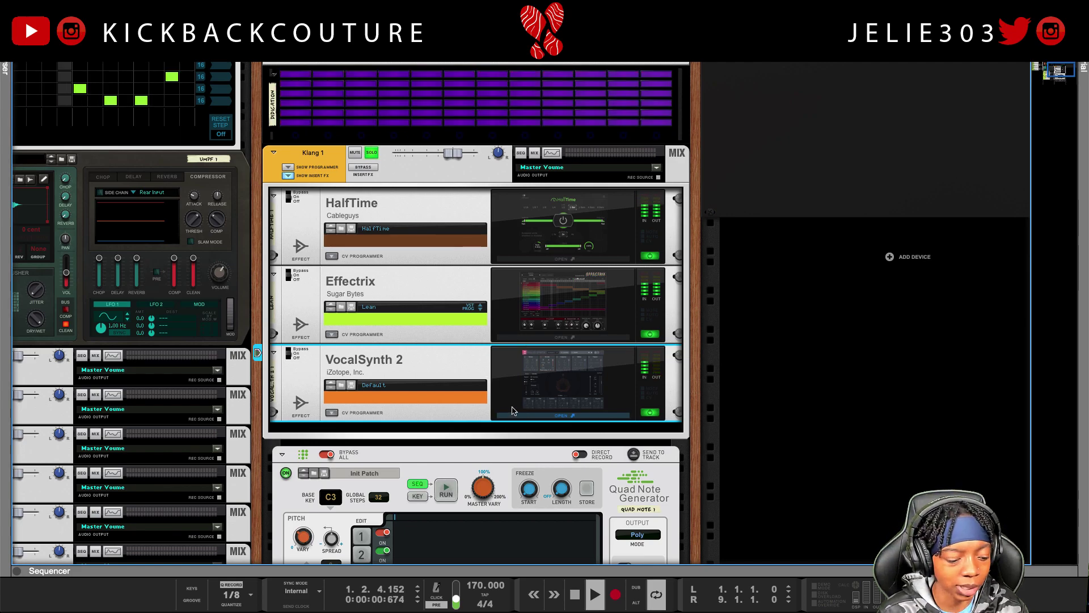
click(512, 410)
click(650, 413)
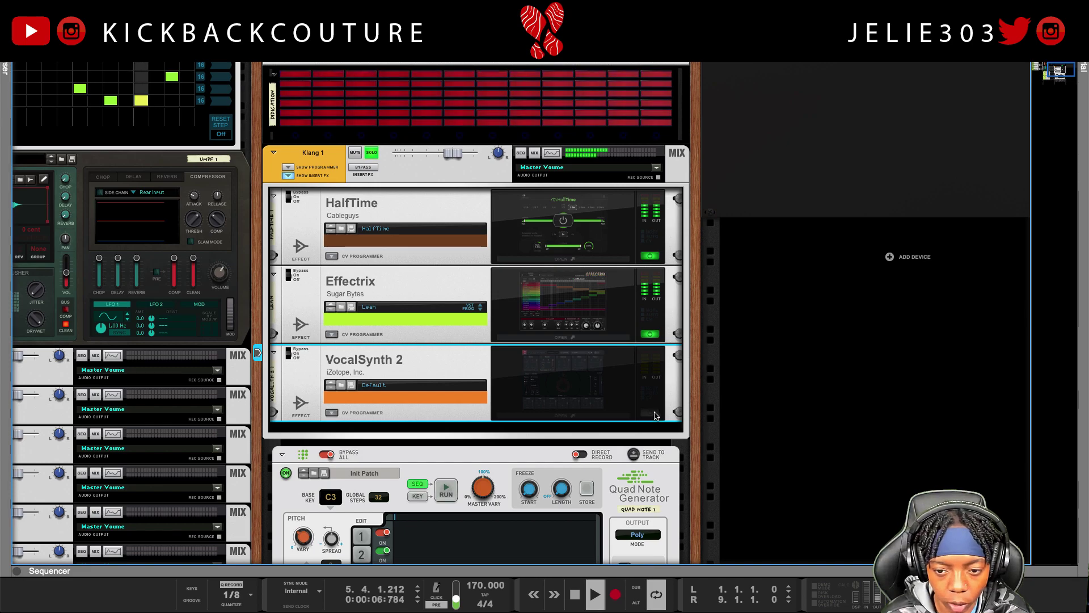
click(653, 414)
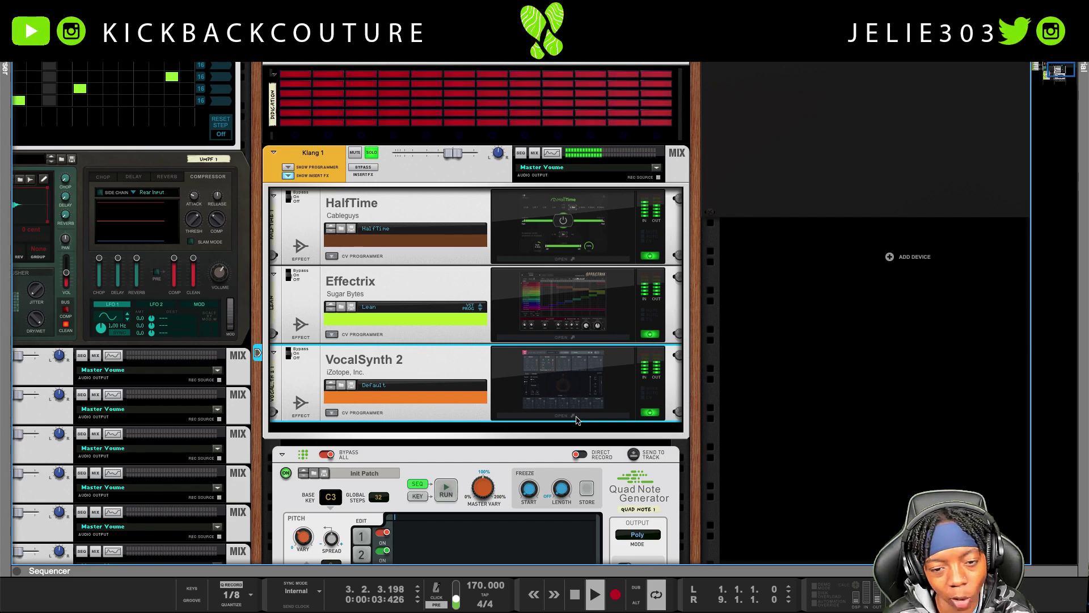
key(space)
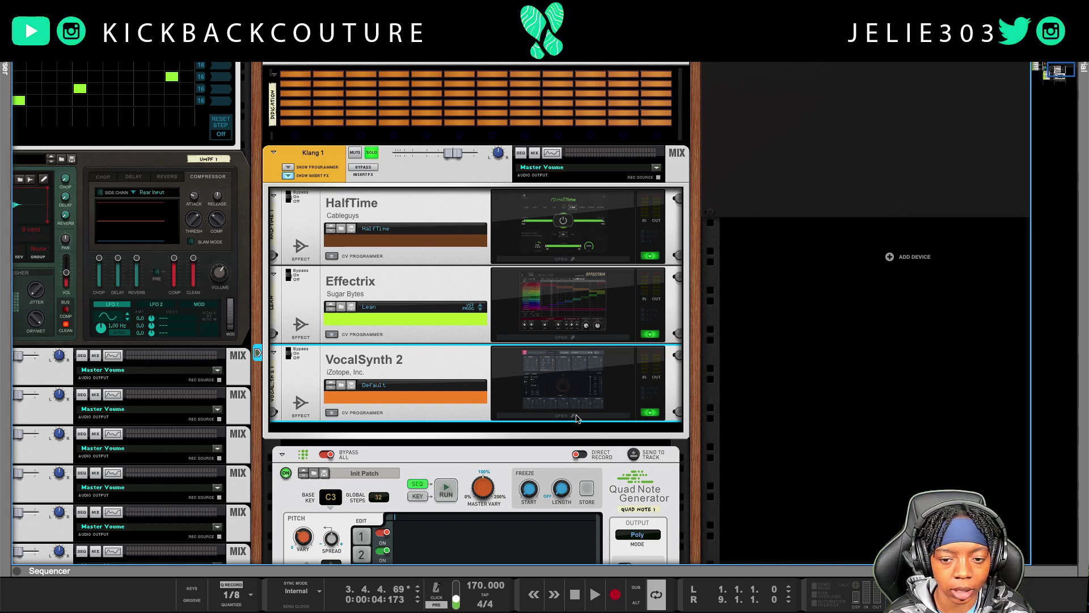
Step: Open VocalSynth 2, move its window off the rack, and play from the start
click(573, 416)
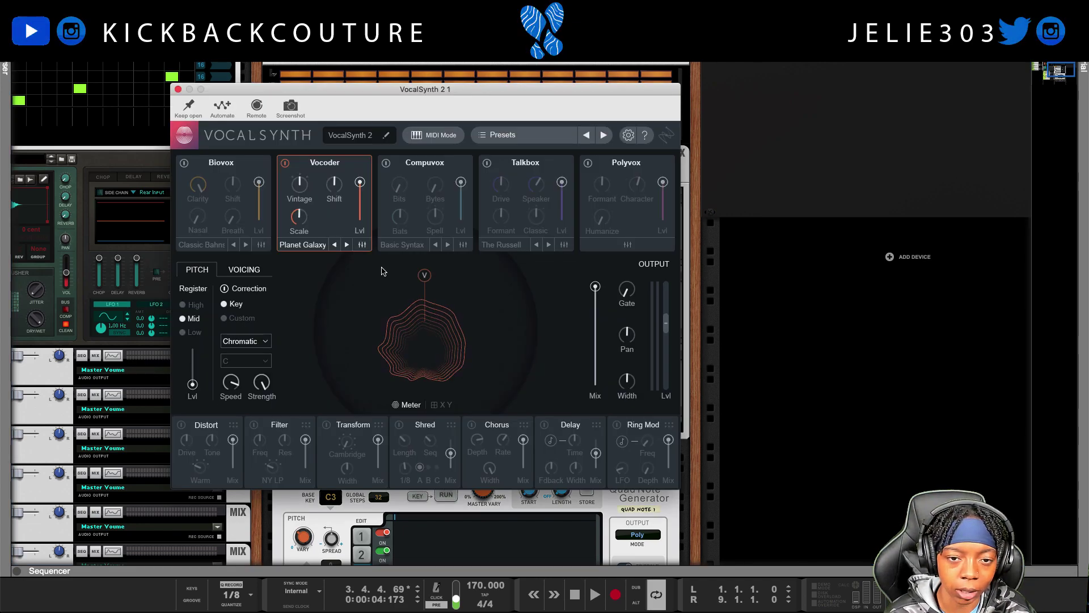
drag(390, 93, 548, 72)
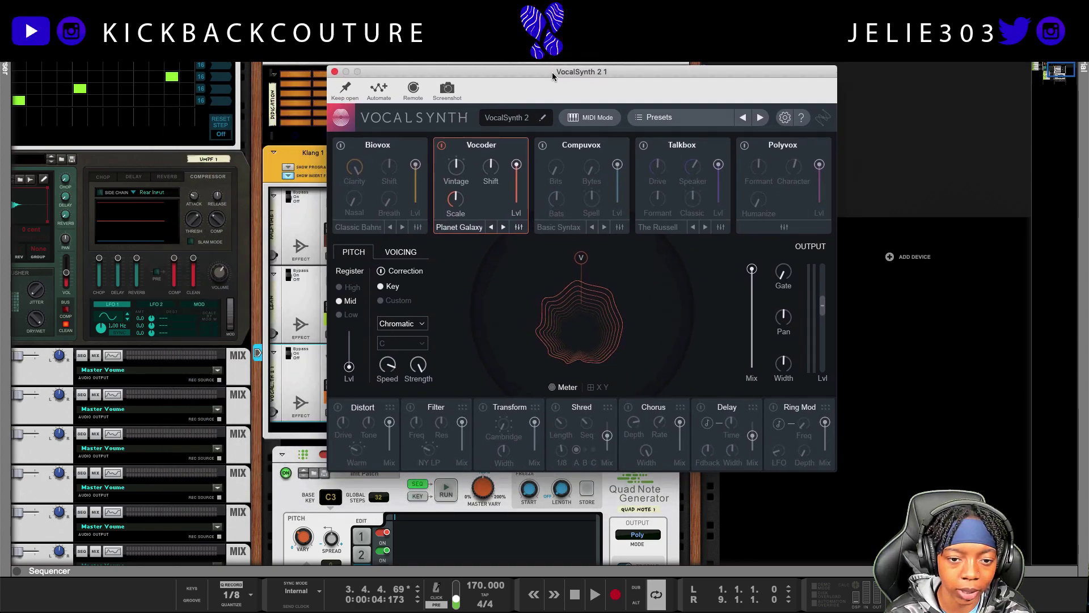
key(Return)
key(space)
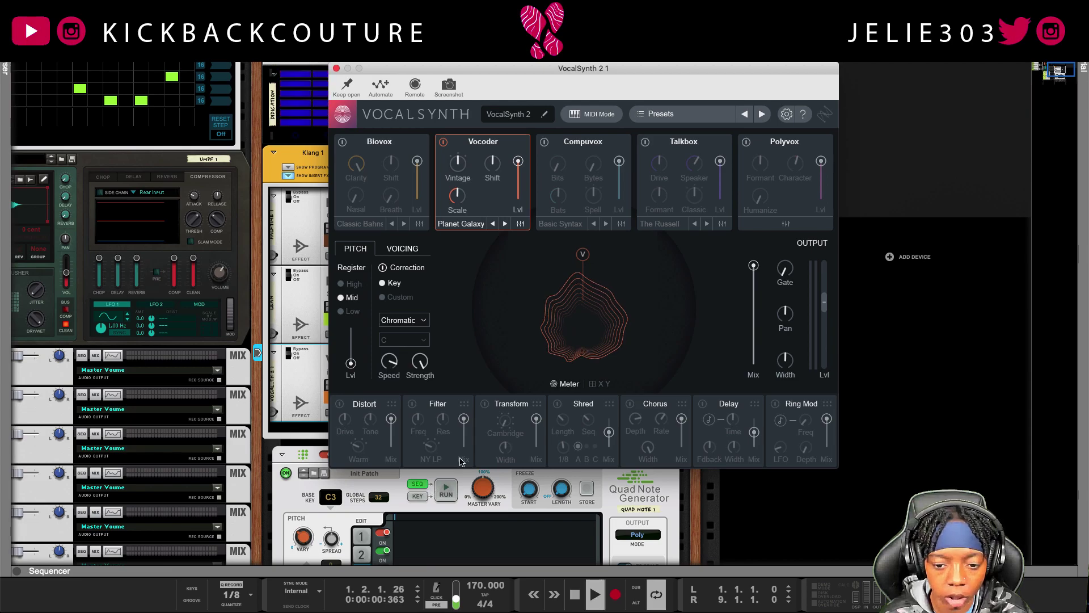
Step: Turn on Compuvox, Talkbox, Polyvox and Biovox, then close the plugin window
click(544, 143)
click(645, 142)
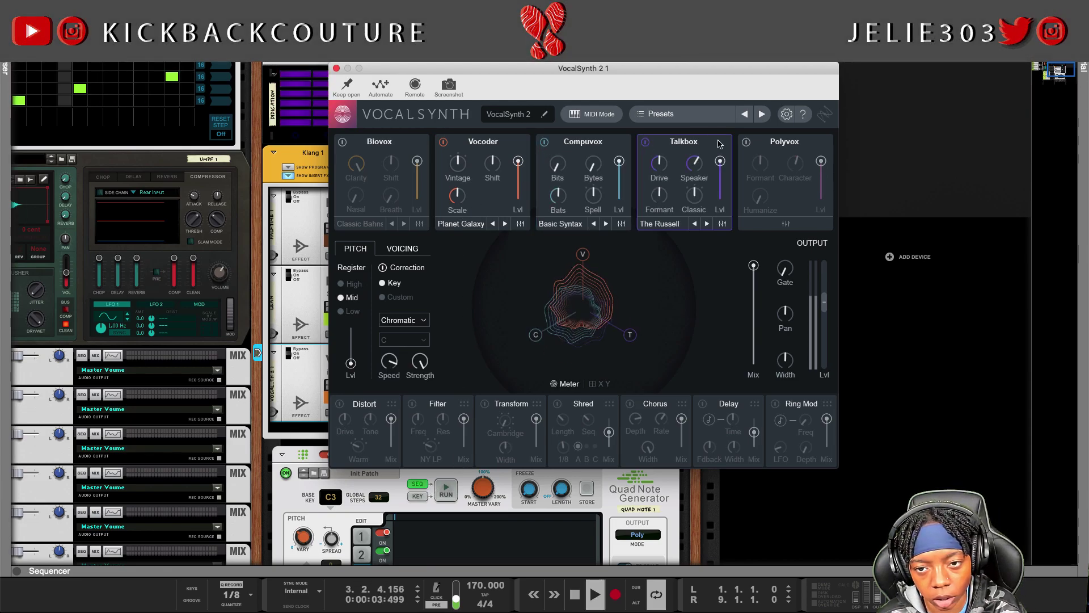
click(747, 142)
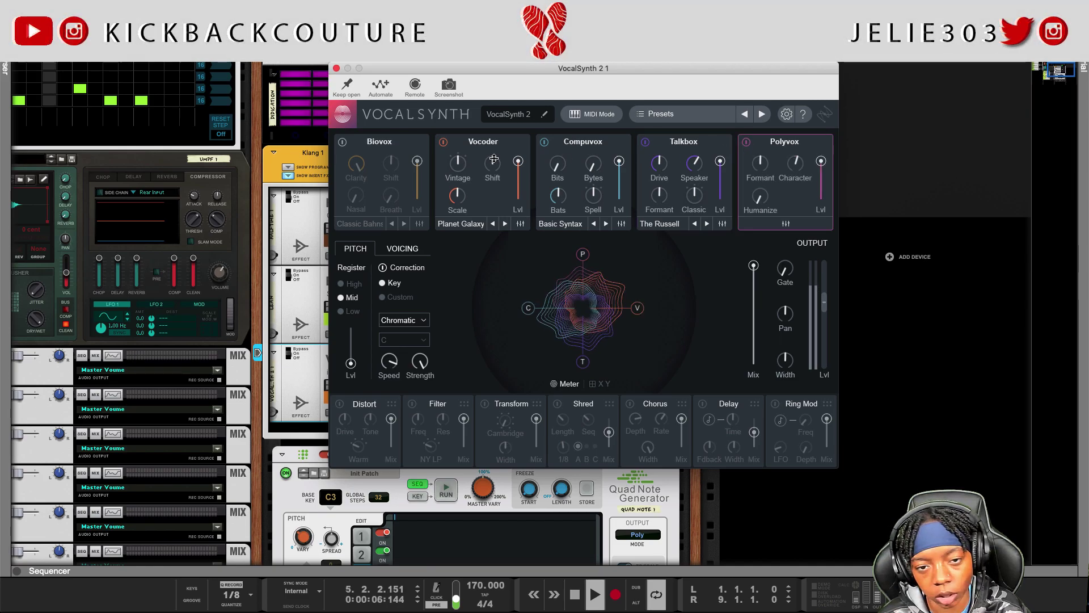
click(343, 144)
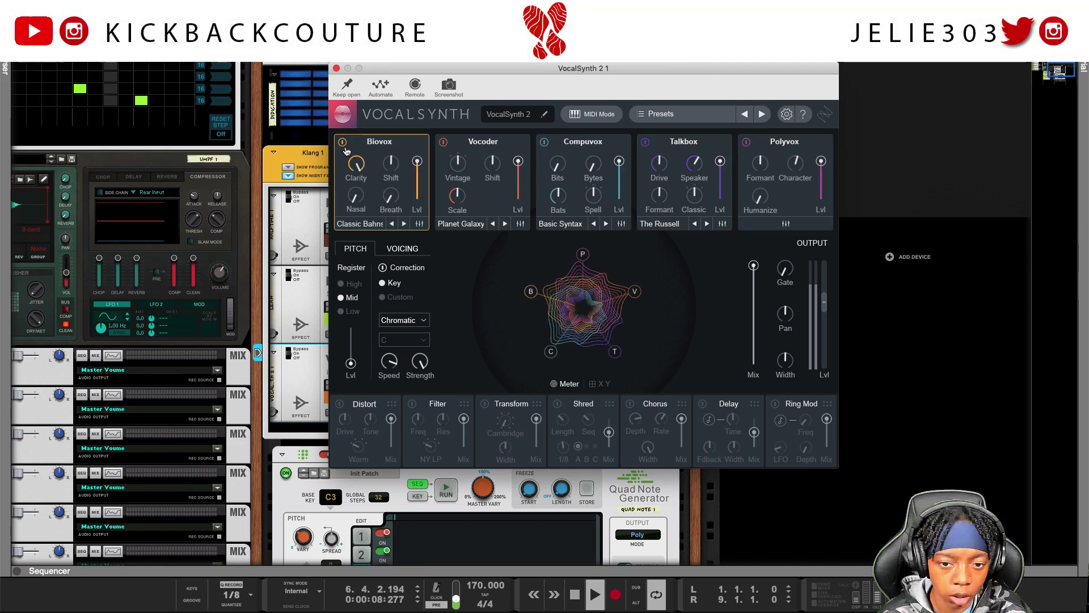
click(336, 68)
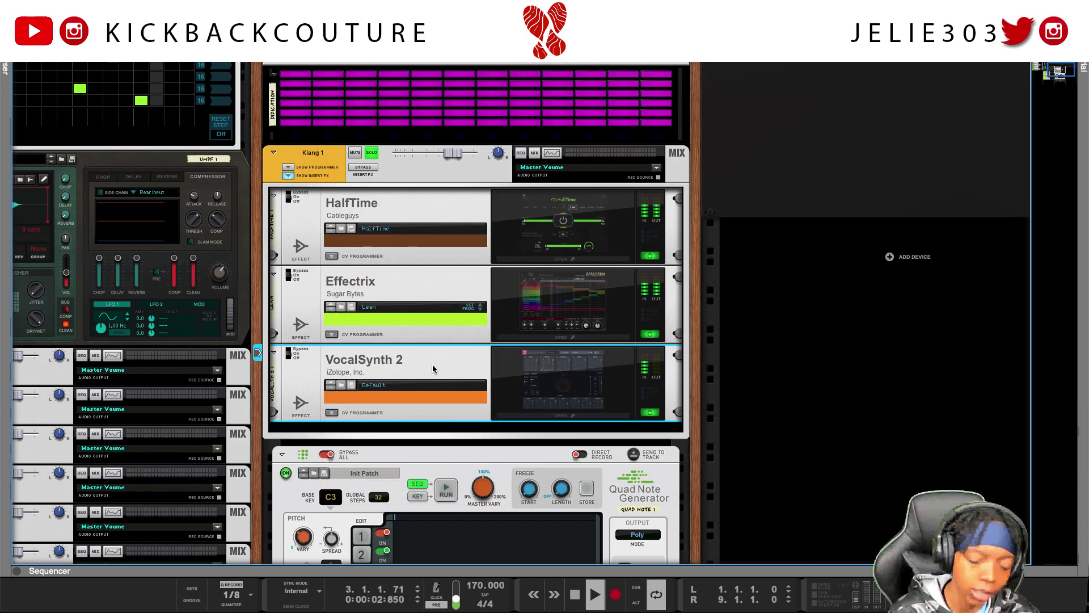
Step: Scroll the rack down and right to reveal the Quad Note Generator and Klang
scroll(432, 368, down, 5)
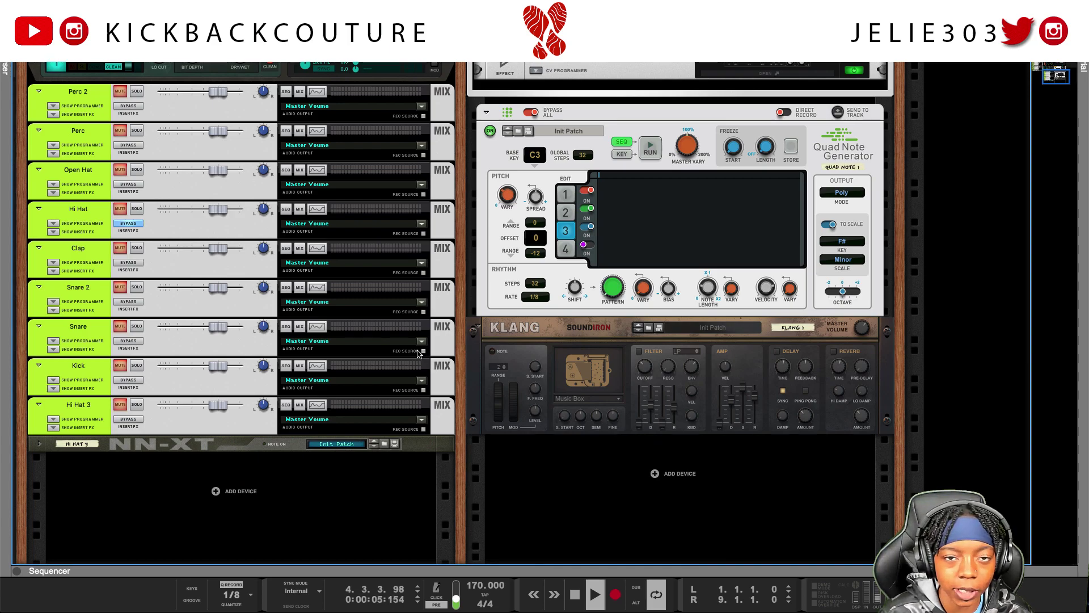
scroll(414, 352, right, 3)
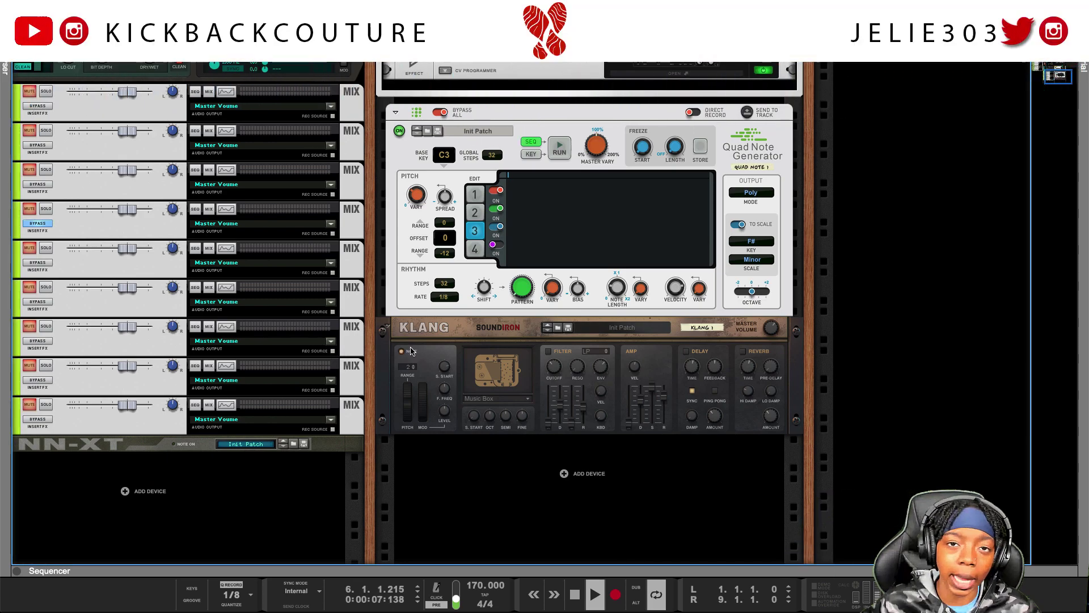